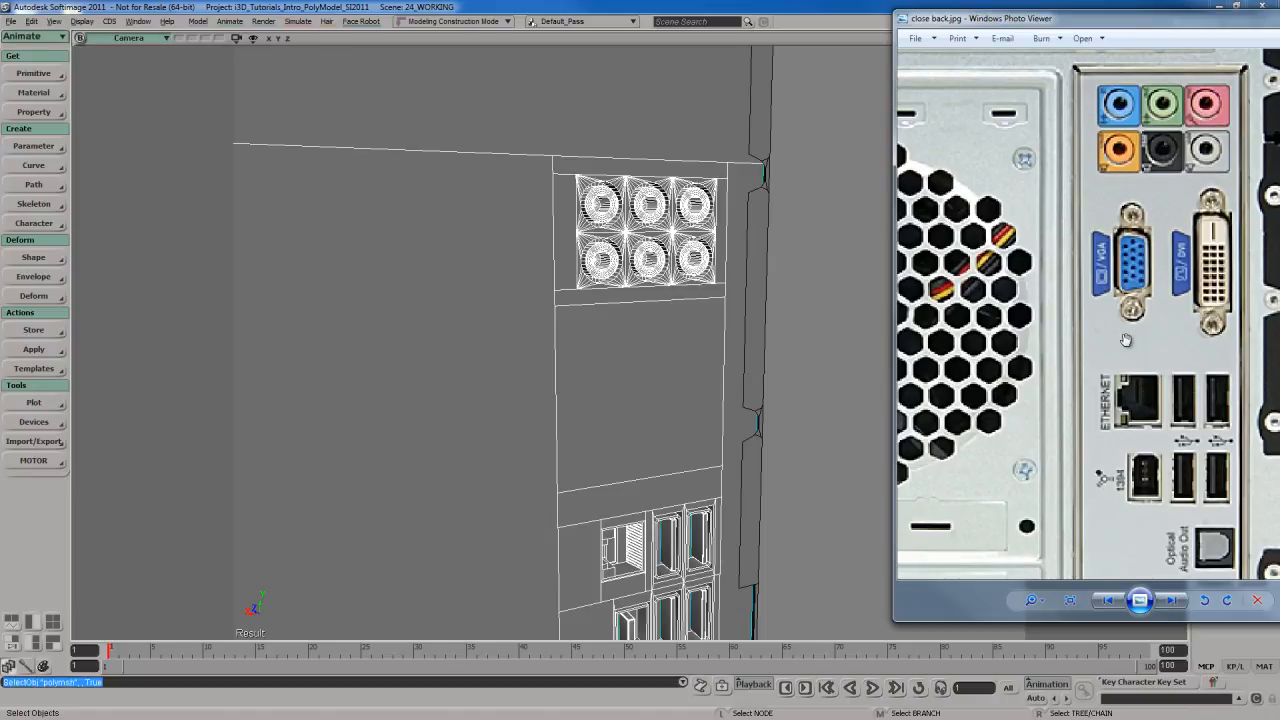
# Step: Return from the reference photo and examine the blank face below the audio jacks, framing the VGA and DVI ports in the Front view
pyautogui.click(789, 329)
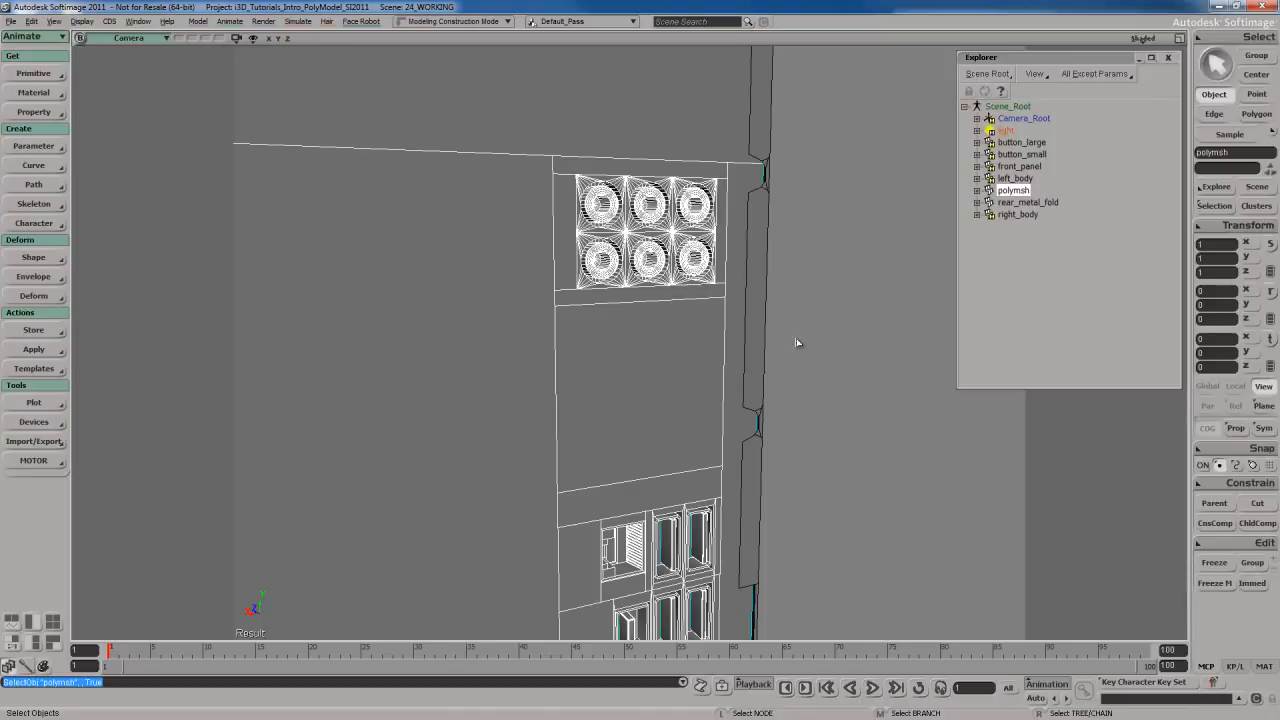
pyautogui.press('s')
pyautogui.moveTo(802, 340); pyautogui.dragTo(817, 363)
pyautogui.moveTo(817, 363)
pyautogui.mouseDown(button='right')
pyautogui.moveTo(829, 338)
pyautogui.moveTo(824, 347)
pyautogui.mouseUp(button='right')
pyautogui.press('s')
pyautogui.moveTo(716, 379); pyautogui.dragTo(720, 354)
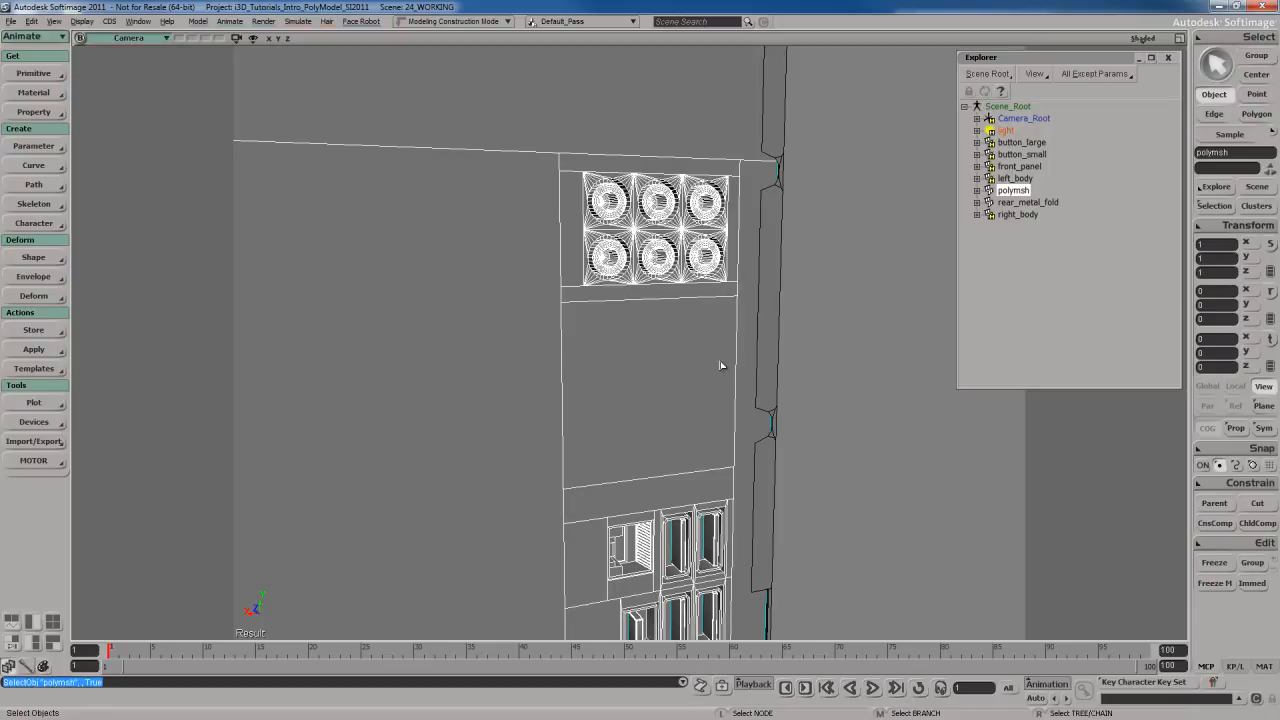
pyautogui.press('F12')
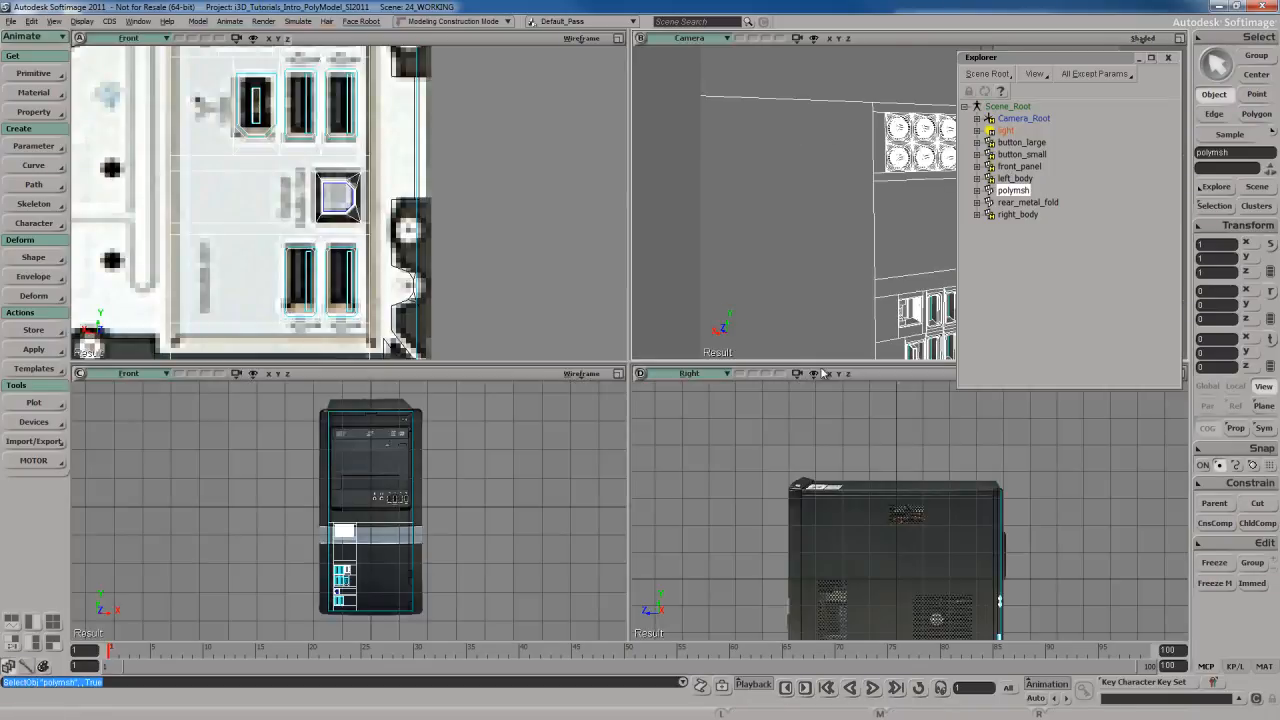
pyautogui.press('F12')
pyautogui.scroll(-2, 640, 336)
pyautogui.scroll(-2, 639, 338)
pyautogui.press('s')
pyautogui.moveTo(628, 60); pyautogui.dragTo(649, 348)
pyautogui.scroll(-1, 650, 303)
pyautogui.moveTo(648, 281); pyautogui.dragTo(650, 298)
pyautogui.scroll(2, 650, 299)
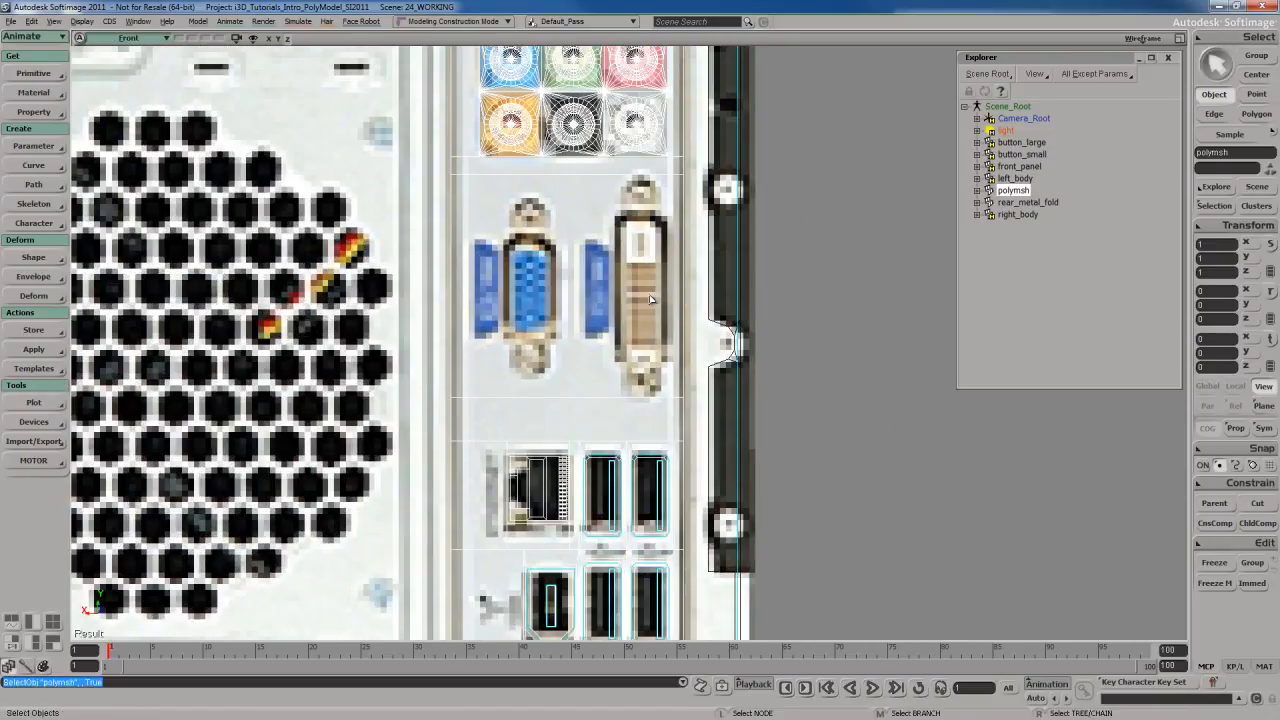
# Step: Slice the polygon behind the VGA and DVI ports vertically through the centre of each port with the Knife tool
pyautogui.press('u')
pyautogui.click(650, 298)
pyautogui.scroll(1, 650, 300)
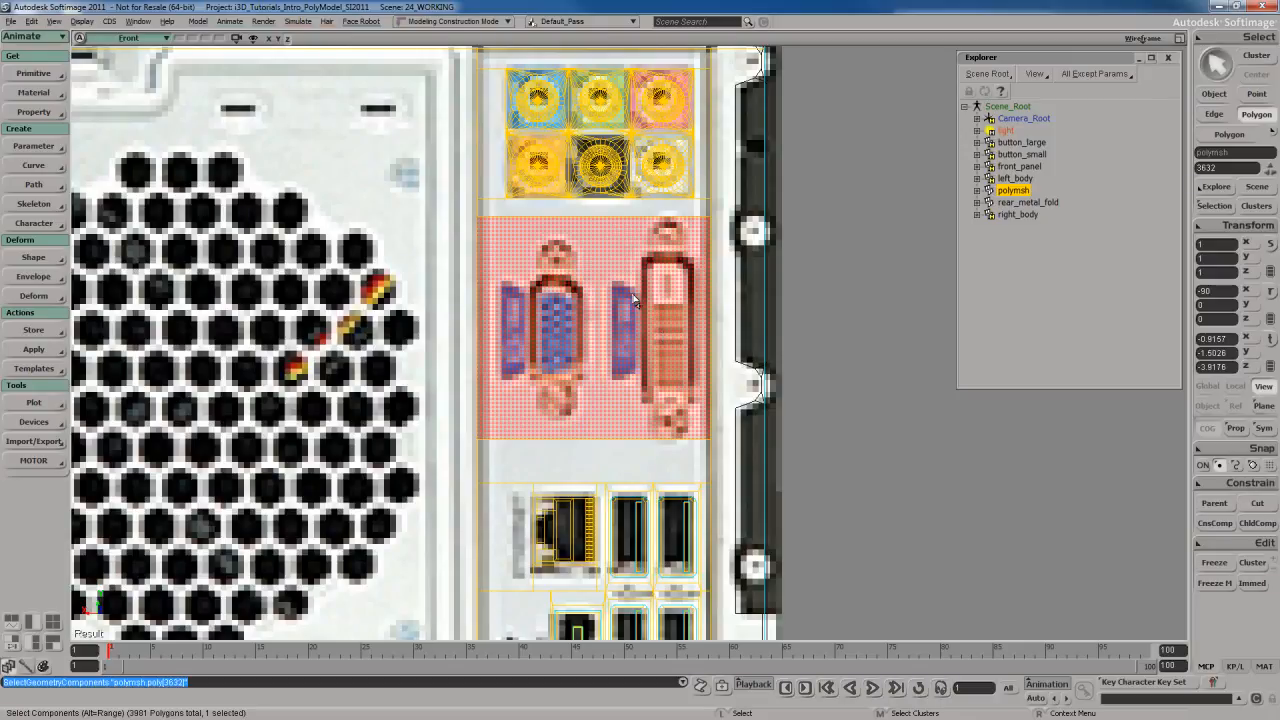
pyautogui.press('e')
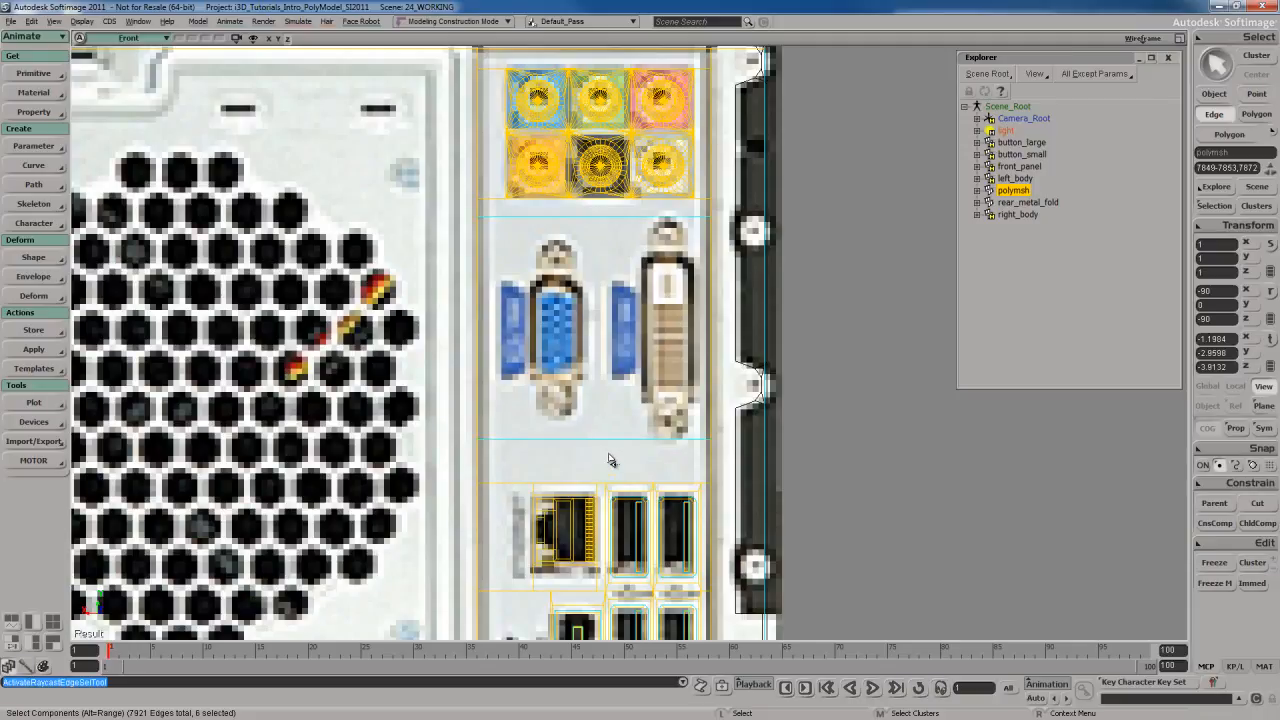
pyautogui.moveTo(594, 207); pyautogui.dragTo(609, 456)
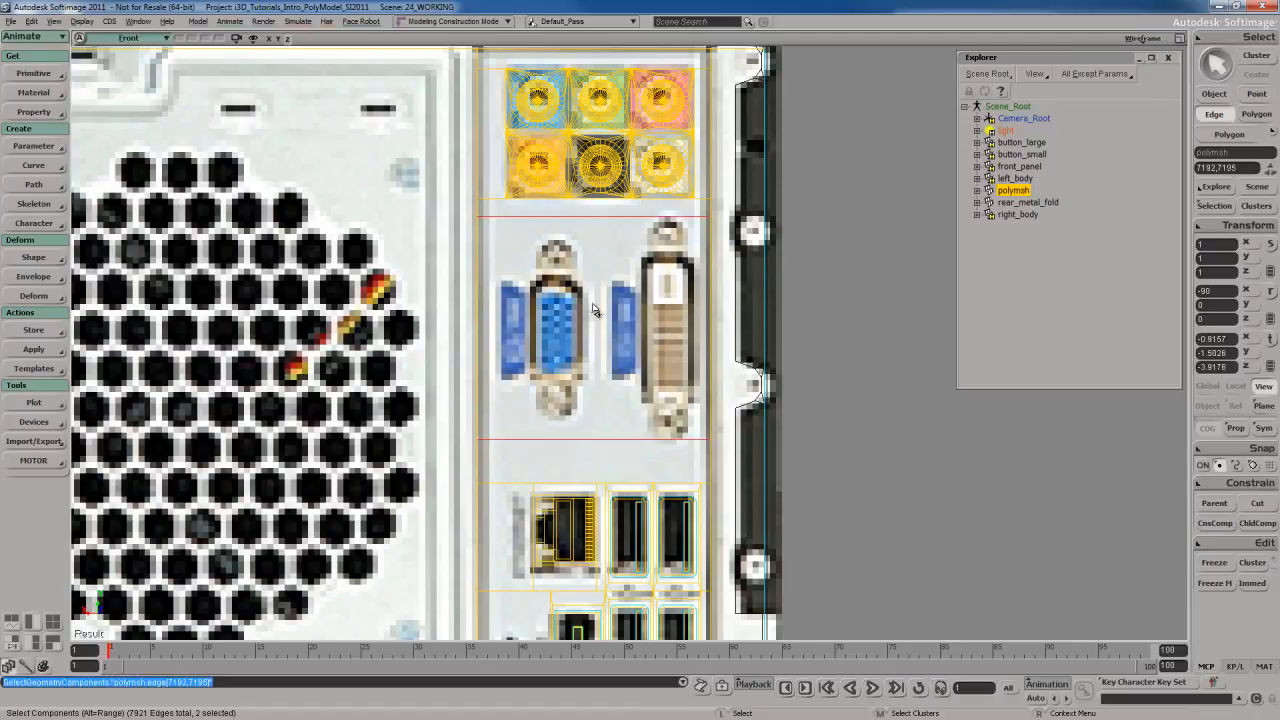
pyautogui.press('u')
pyautogui.click(603, 329)
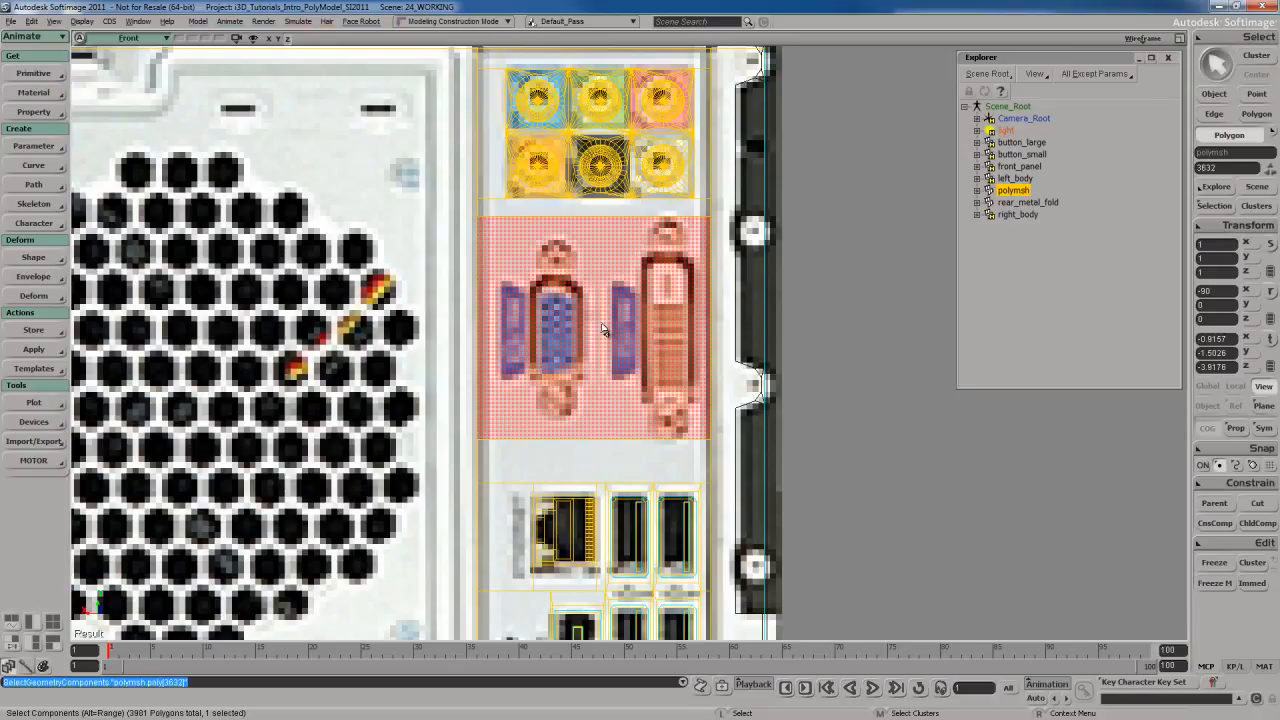
pyautogui.hotkey('shift', 'k')
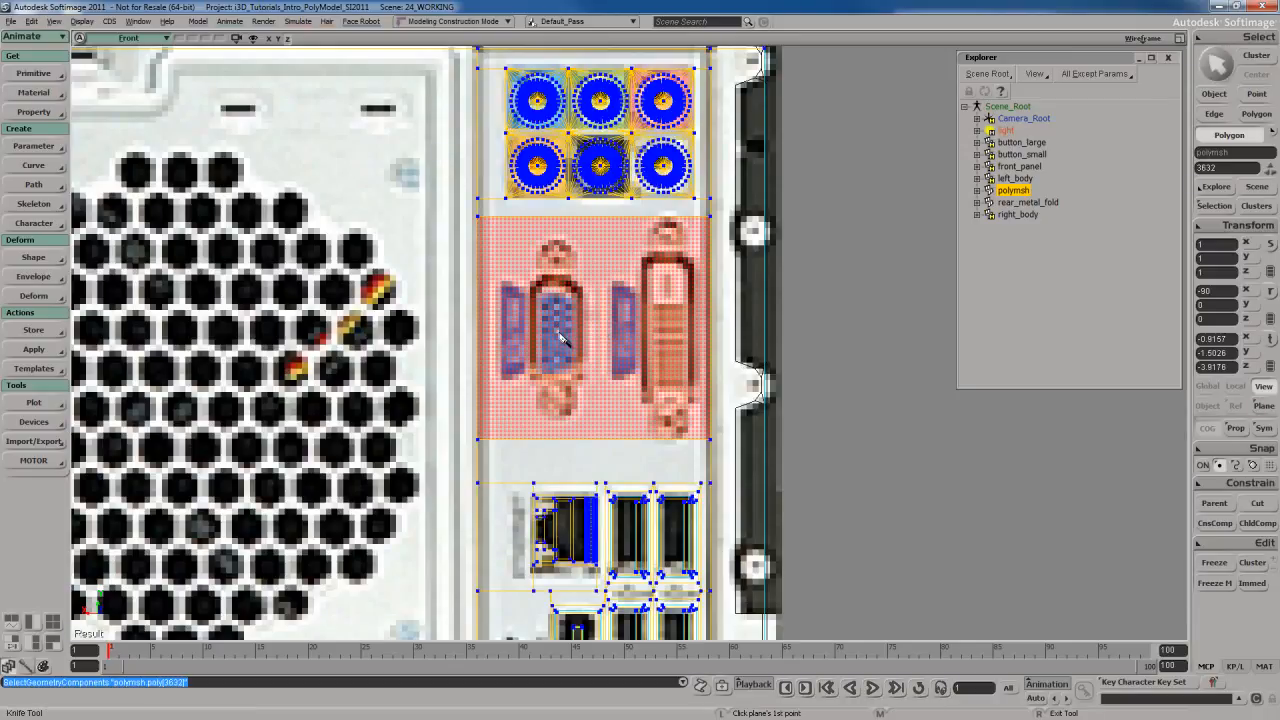
pyautogui.keyDown('shift'); pyautogui.moveTo(558, 338); pyautogui.dragTo(558, 297); pyautogui.keyUp('shift')
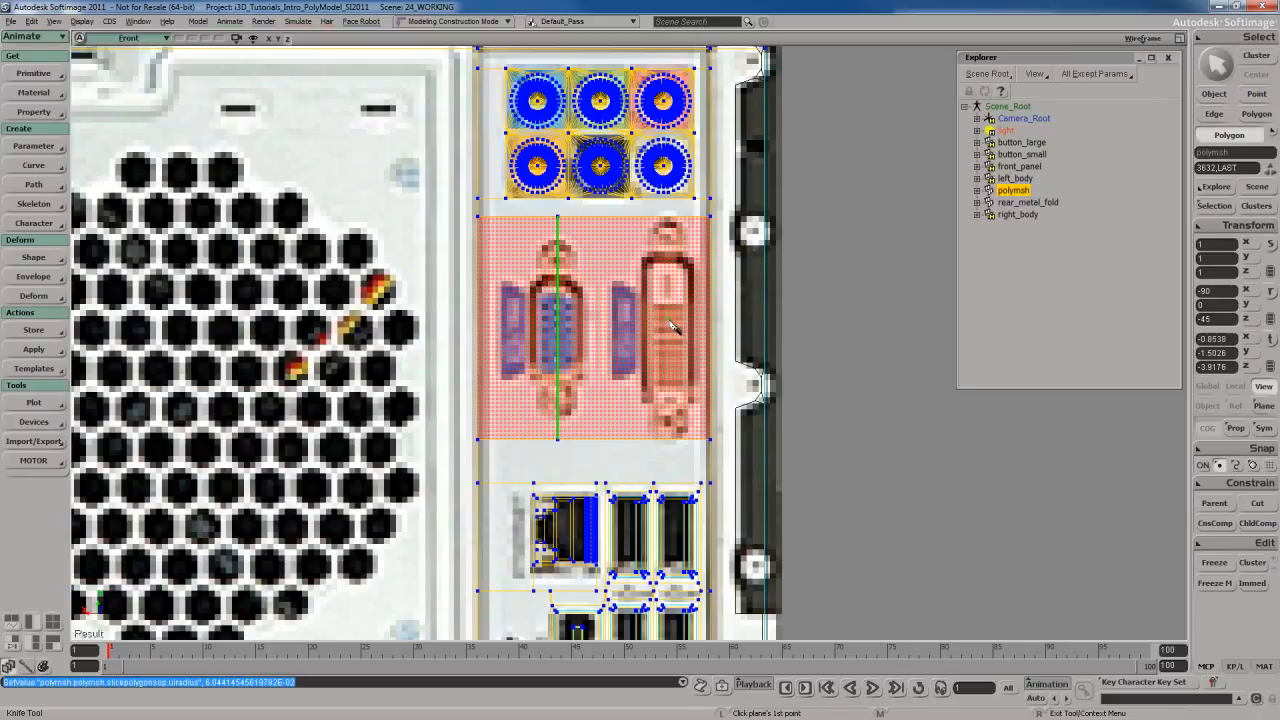
pyautogui.keyDown('shift'); pyautogui.moveTo(669, 321); pyautogui.dragTo(669, 289); pyautogui.keyUp('shift')
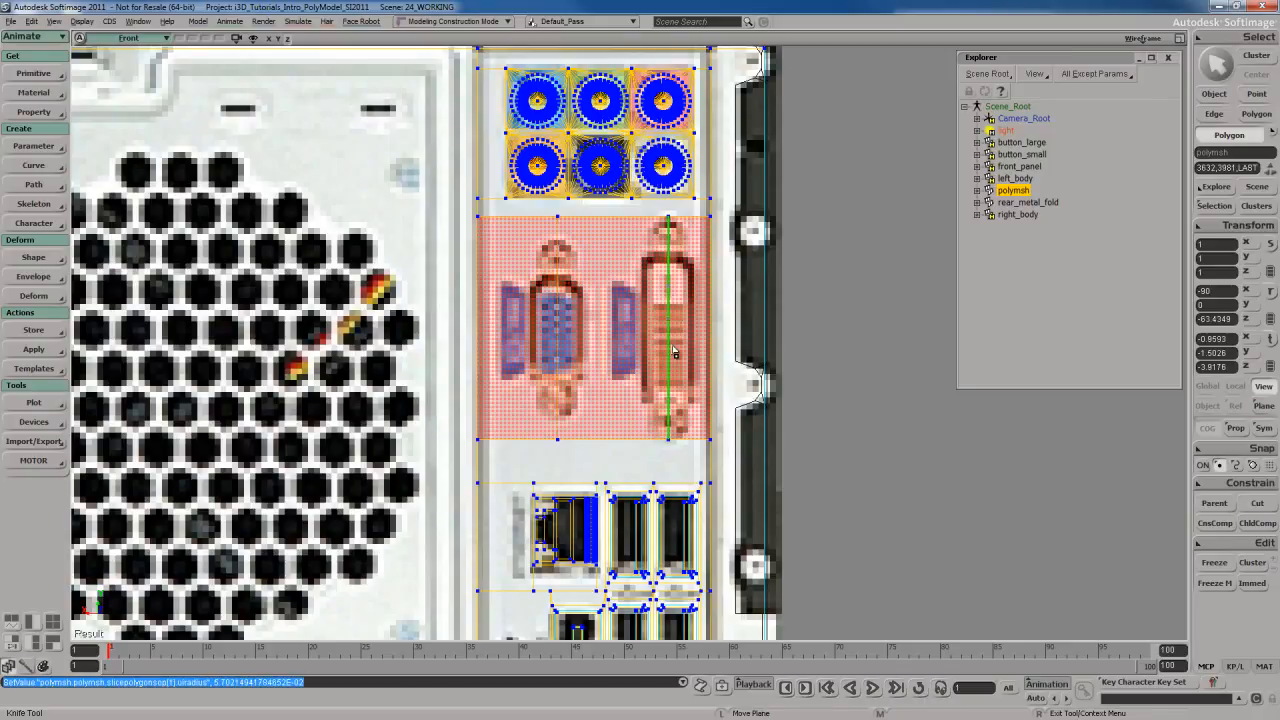
pyautogui.press('Escape')
# Step: Bevel the two vertical centre edges of the VGA and DVI ports with a distance of 1.648 to match the port widths
pyautogui.press('e')
pyautogui.click(557, 308)
pyautogui.keyDown('shift'); pyautogui.click(668, 330); pyautogui.keyUp('shift')
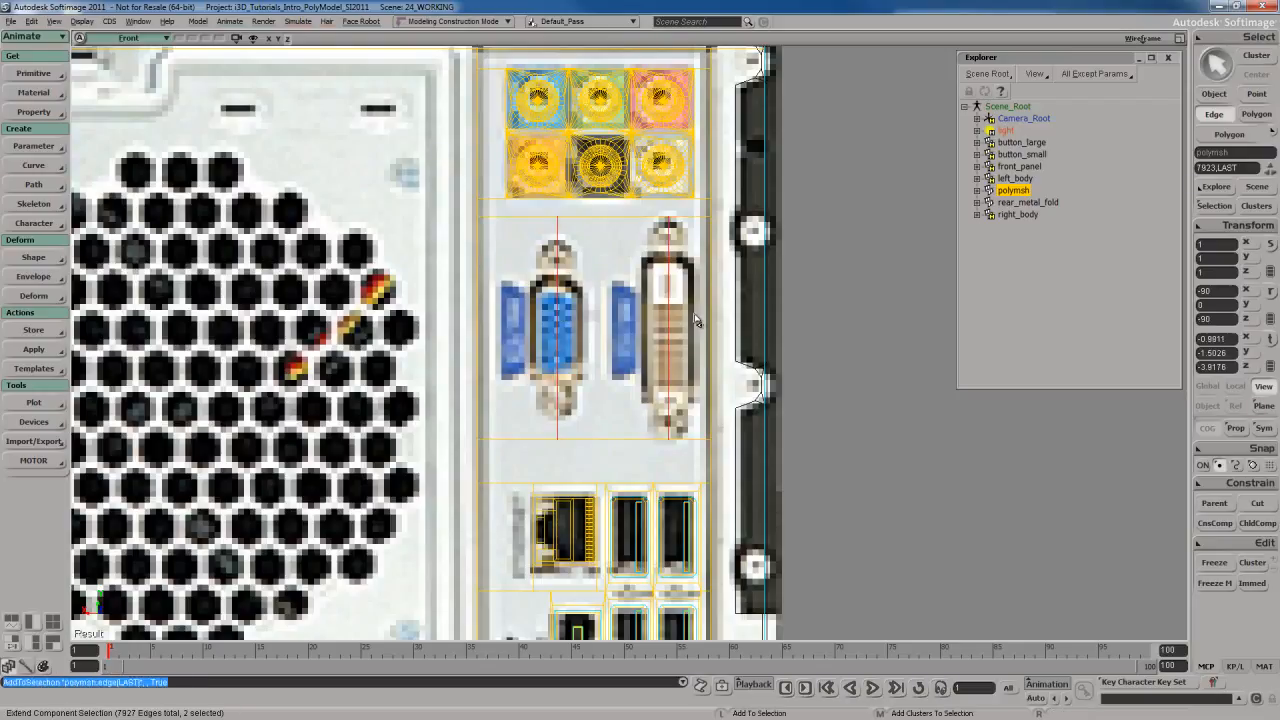
pyautogui.rightClick(604, 254)
pyautogui.click(648, 421)
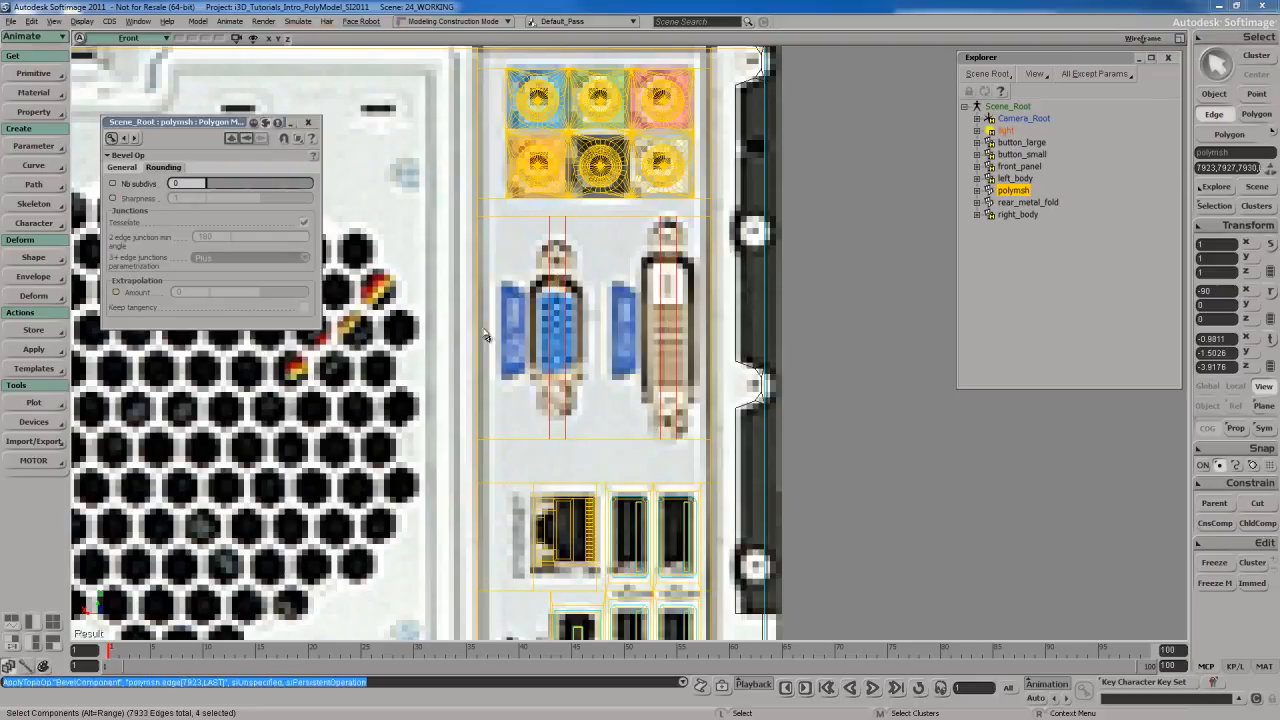
pyautogui.moveTo(240, 187); pyautogui.dragTo(294, 198)
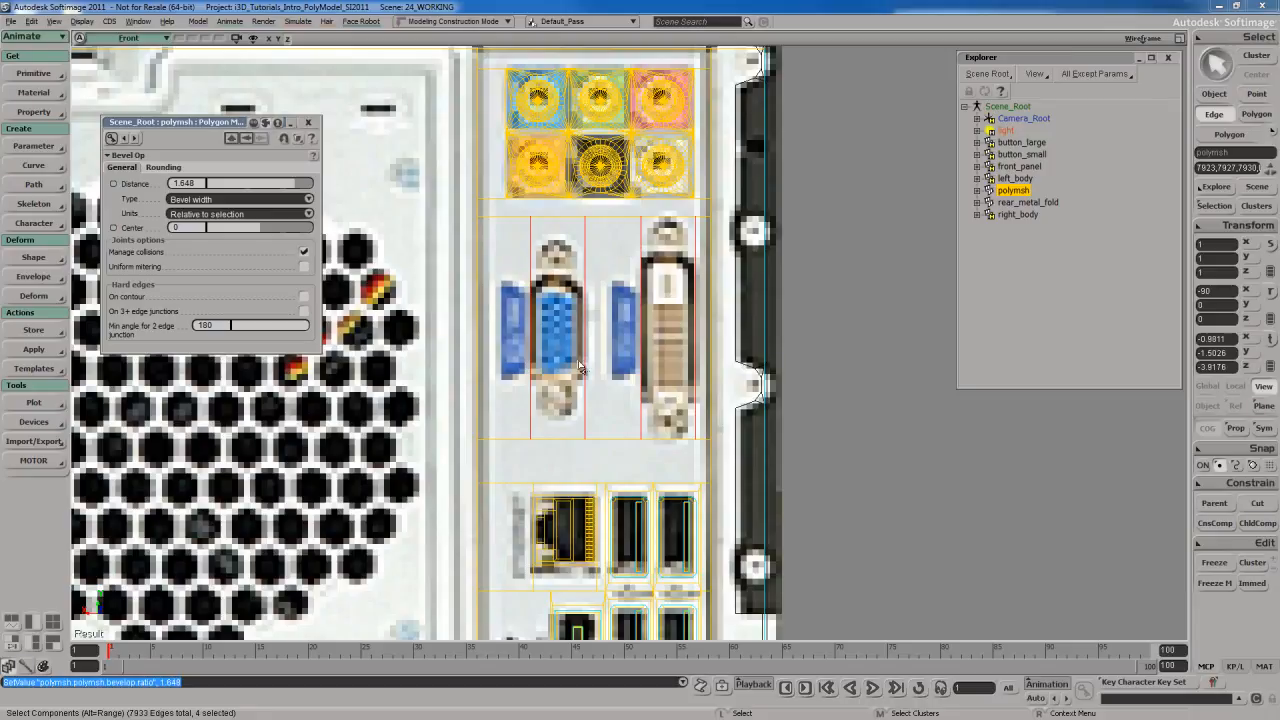
pyautogui.click(309, 122)
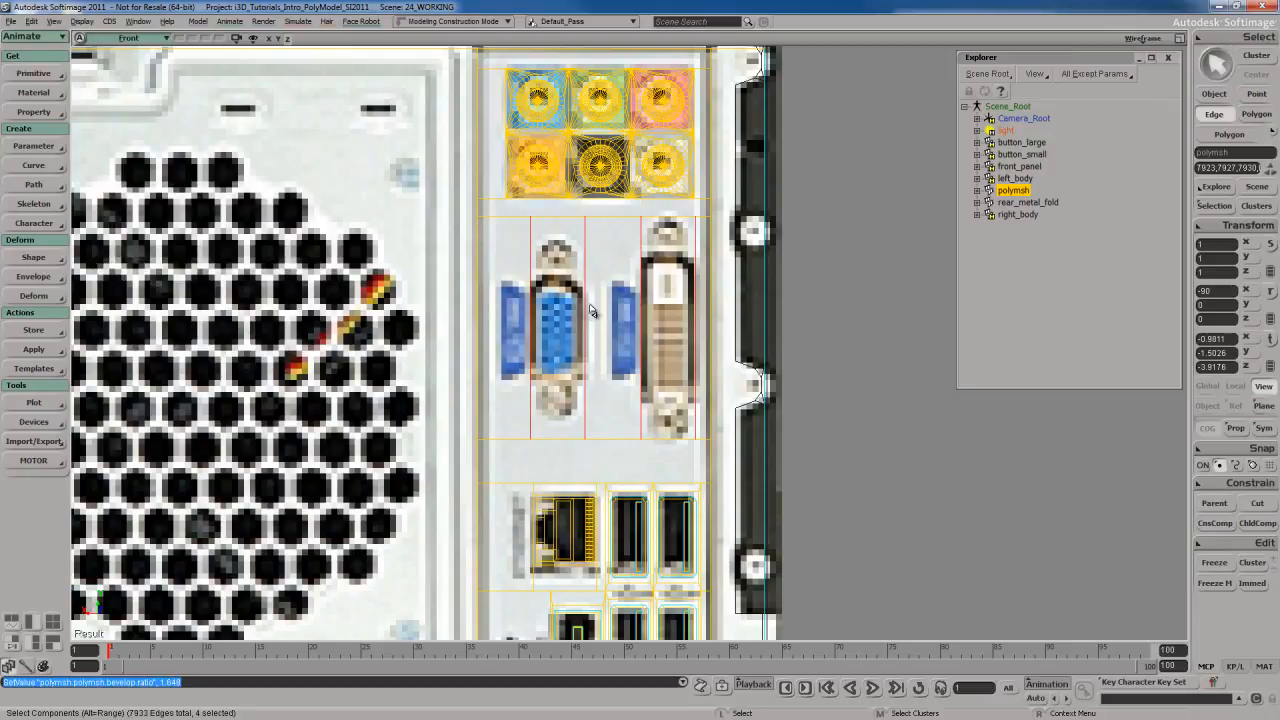
# Step: Subdivide the two vertical side edges of the VGA port evenly into three segments, connected across the strip
pyautogui.scroll(3, 598, 312)
pyautogui.press('s')
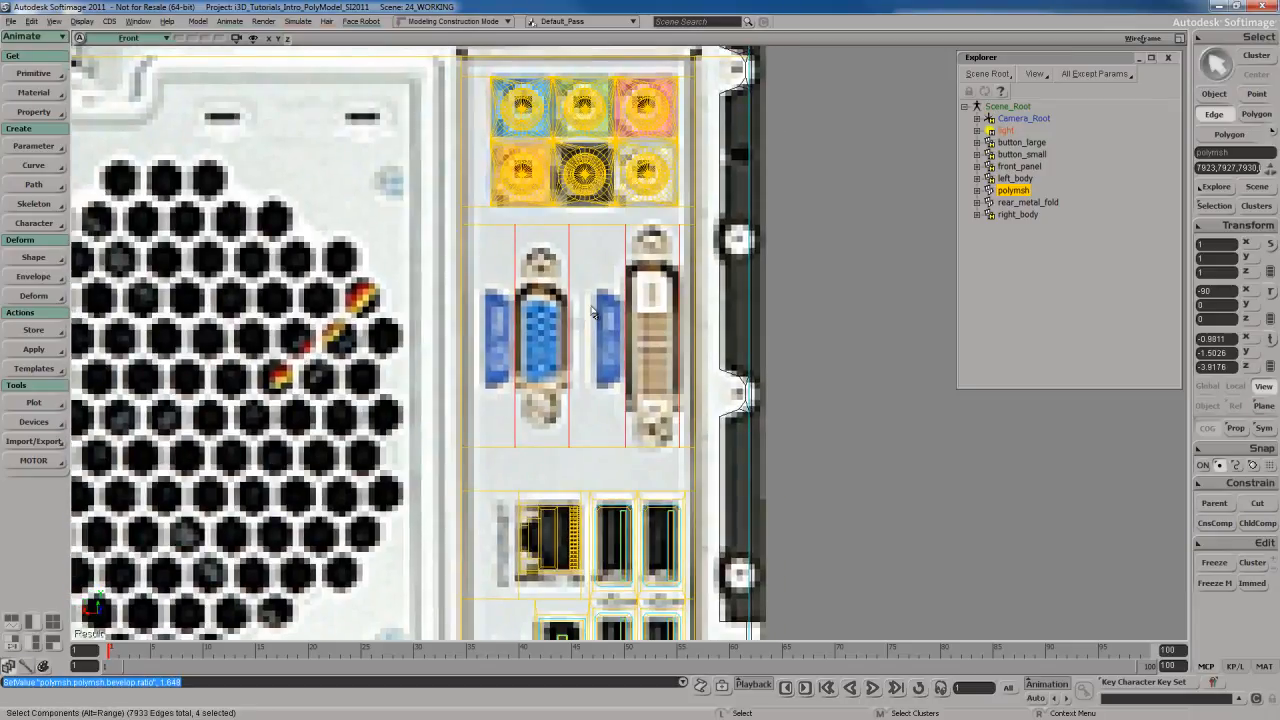
pyautogui.moveTo(591, 300); pyautogui.dragTo(593, 297)
pyautogui.click(519, 243)
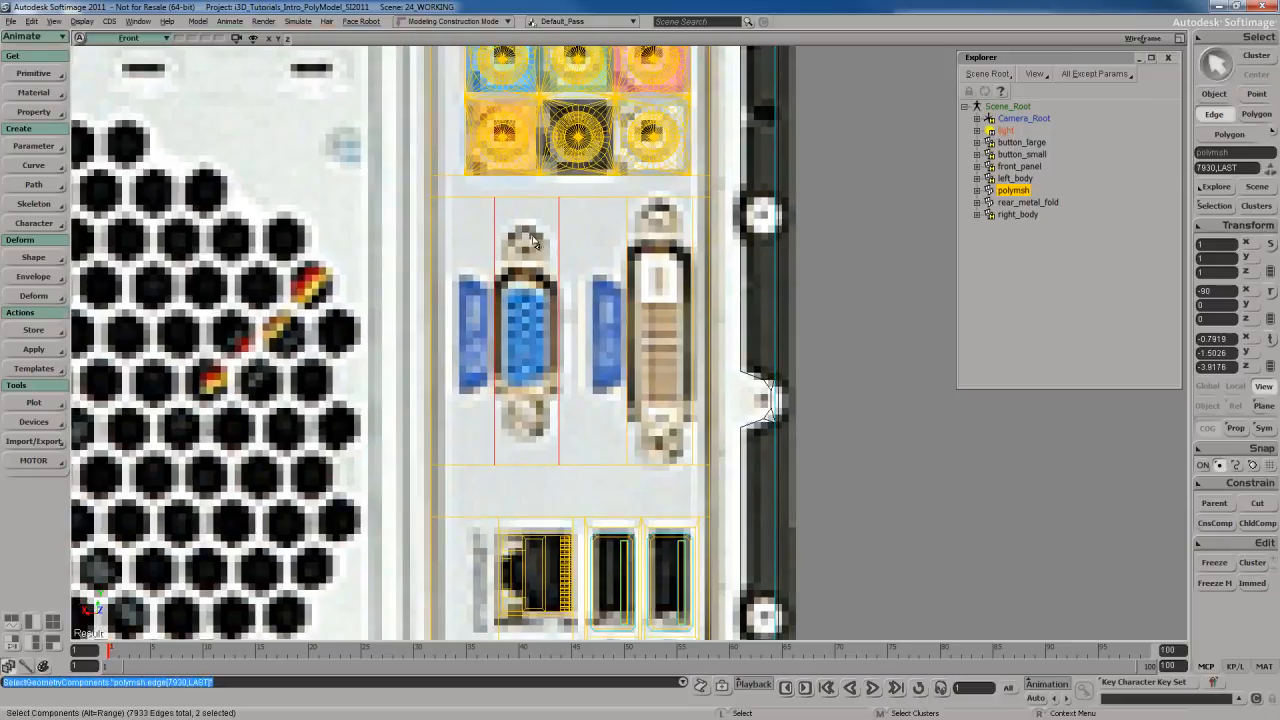
pyautogui.rightClick(530, 282)
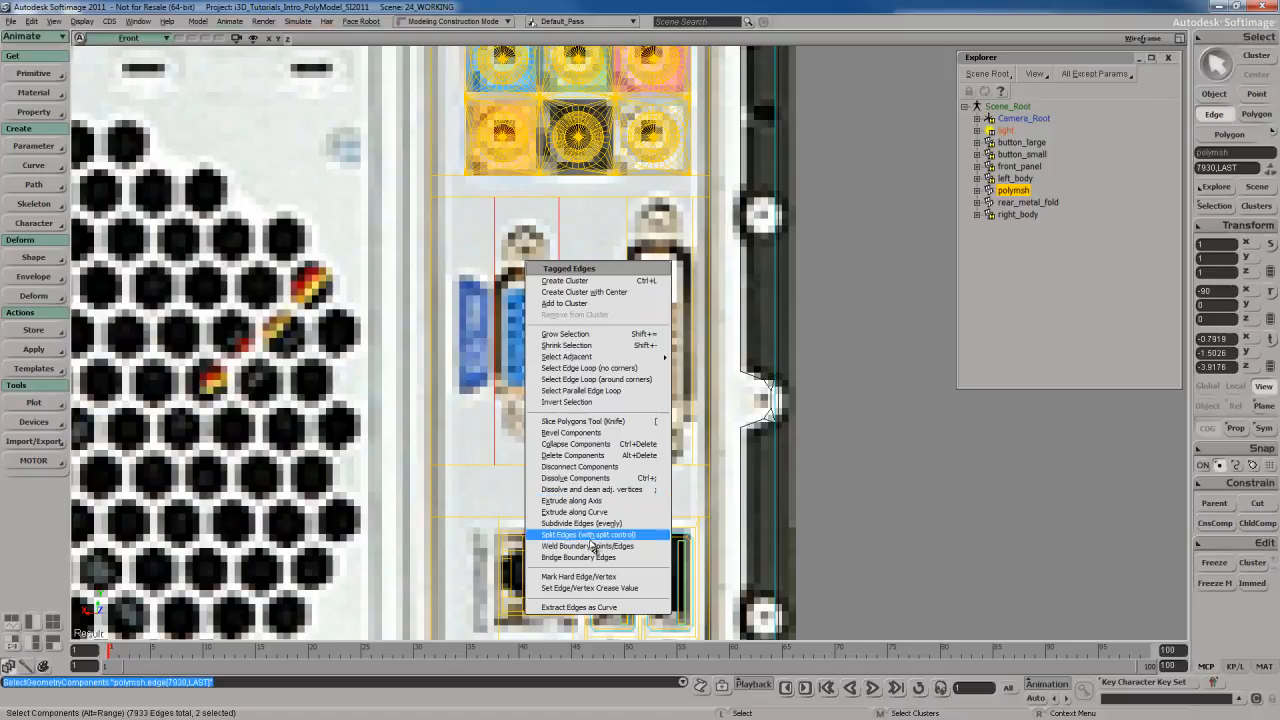
pyautogui.click(592, 524)
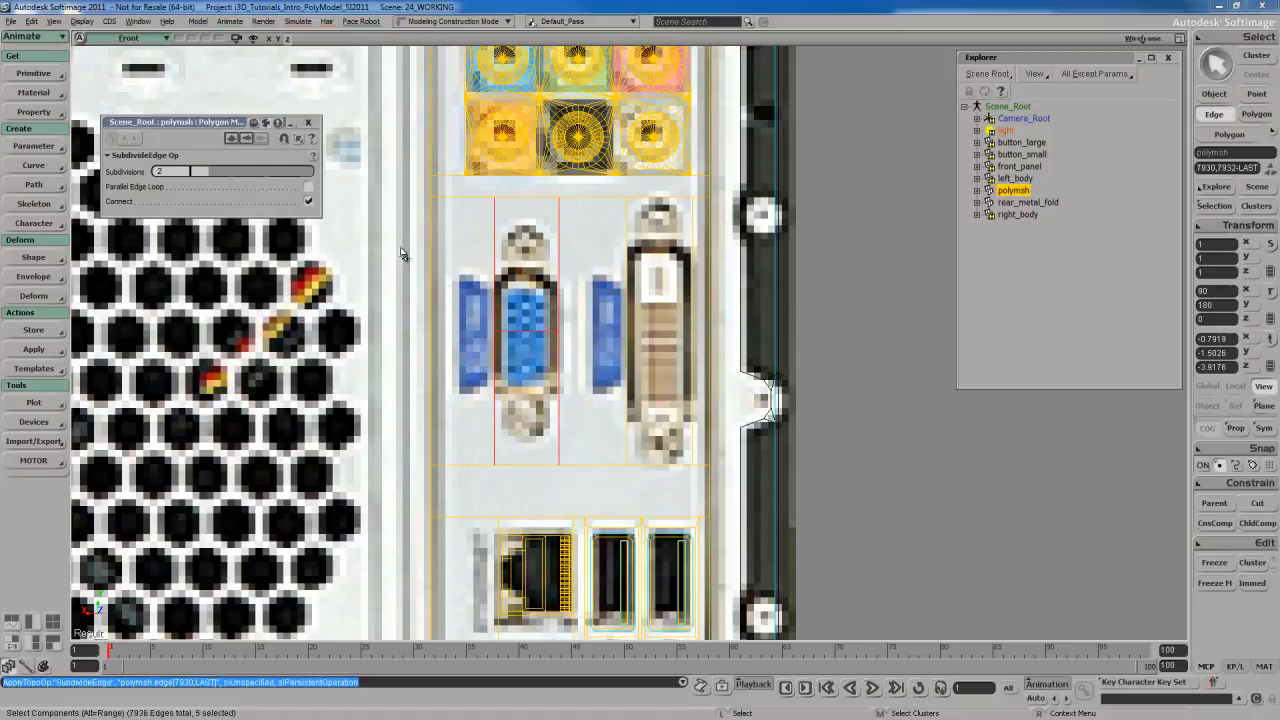
pyautogui.click(207, 173)
pyautogui.click(308, 122)
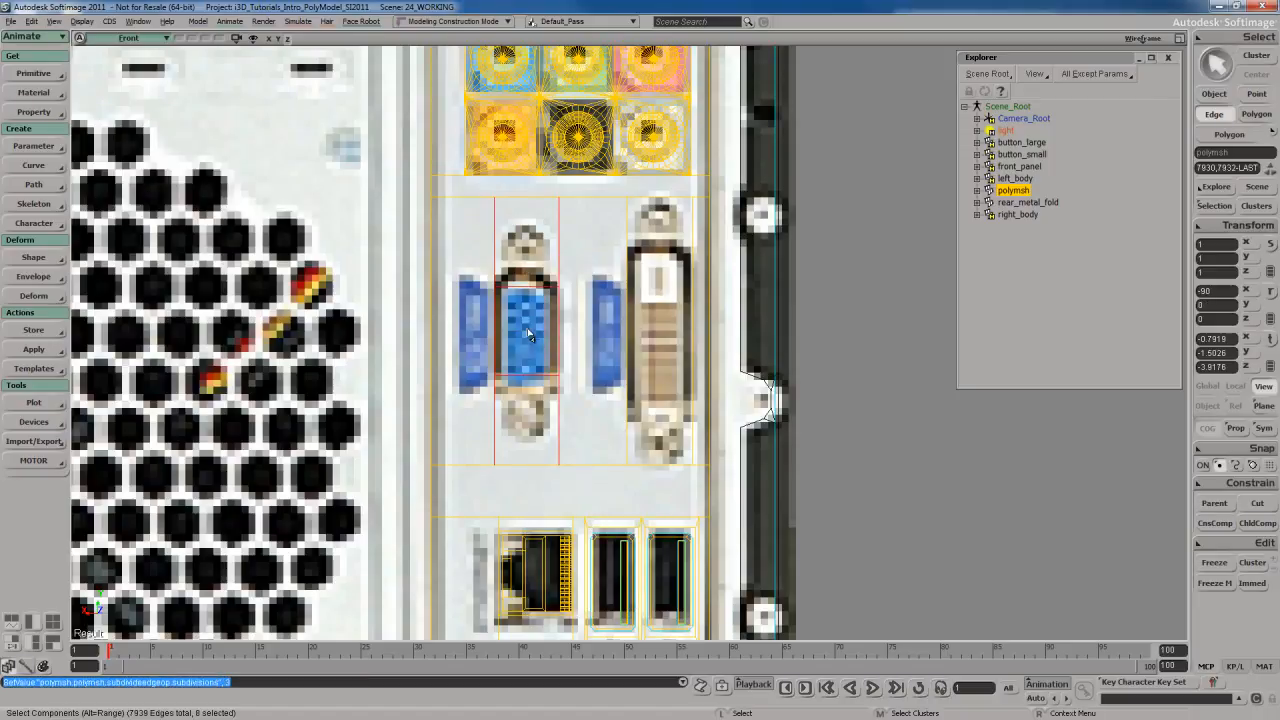
# Step: Scale the middle polygon of the VGA strip vertically until it spans the port from upper to lower screw
pyautogui.press('u')
pyautogui.click(533, 360)
pyautogui.press('c')
pyautogui.press('x')
pyautogui.moveTo(652, 458); pyautogui.dragTo(626, 193, button='middle')
pyautogui.press('v')
pyautogui.press('space')
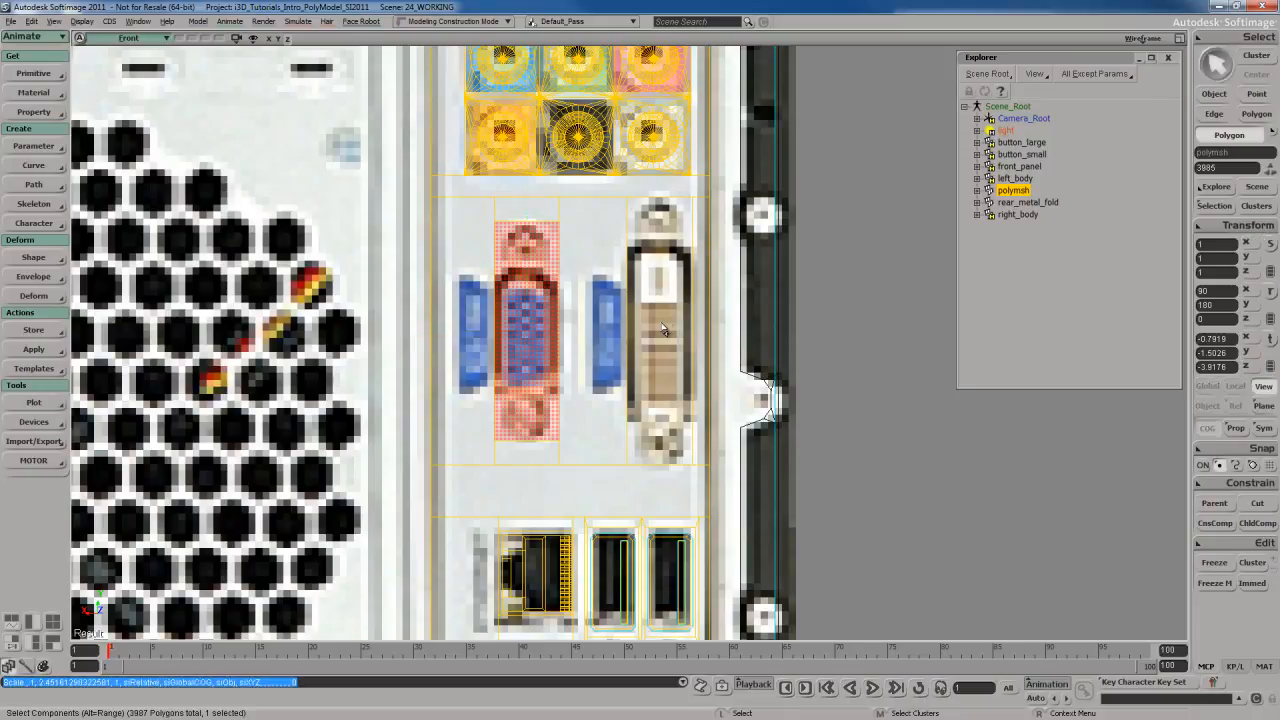
# Step: Select the VGA and DVI port polygons and compare them with the close back.jpg reference photo
pyautogui.click(662, 336)
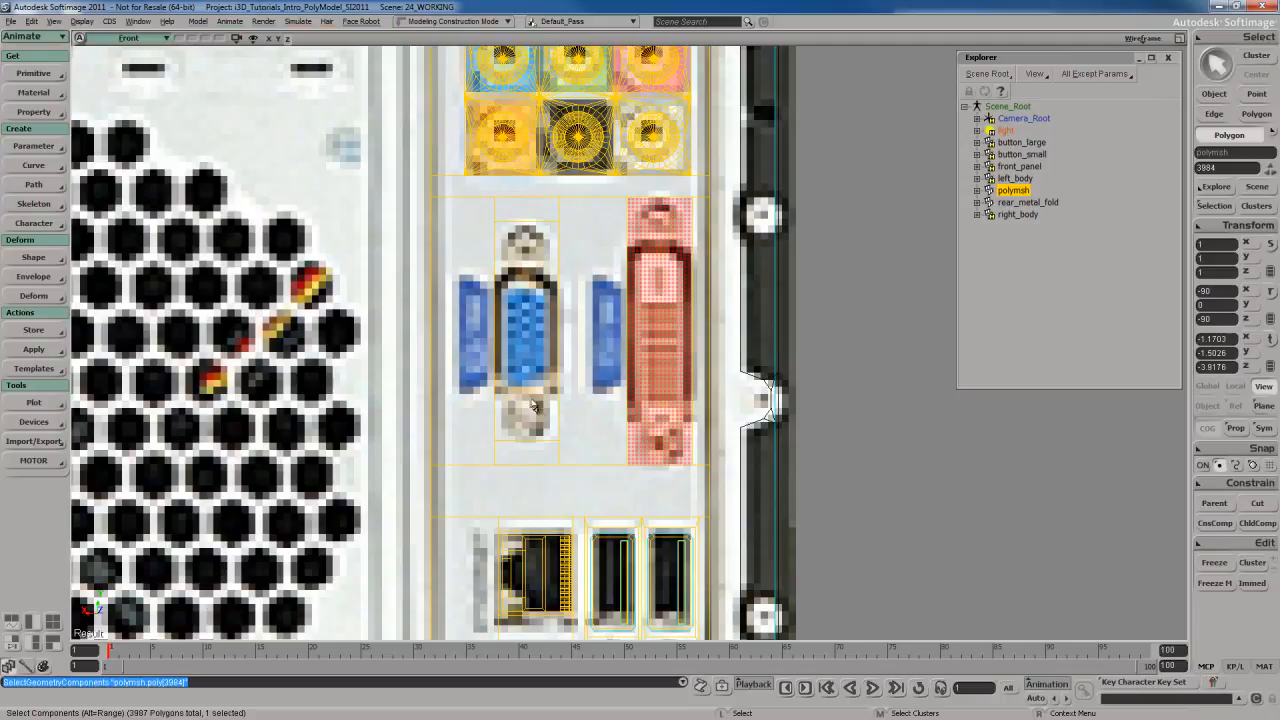
pyautogui.keyDown('shift'); pyautogui.click(520, 338); pyautogui.keyUp('shift')
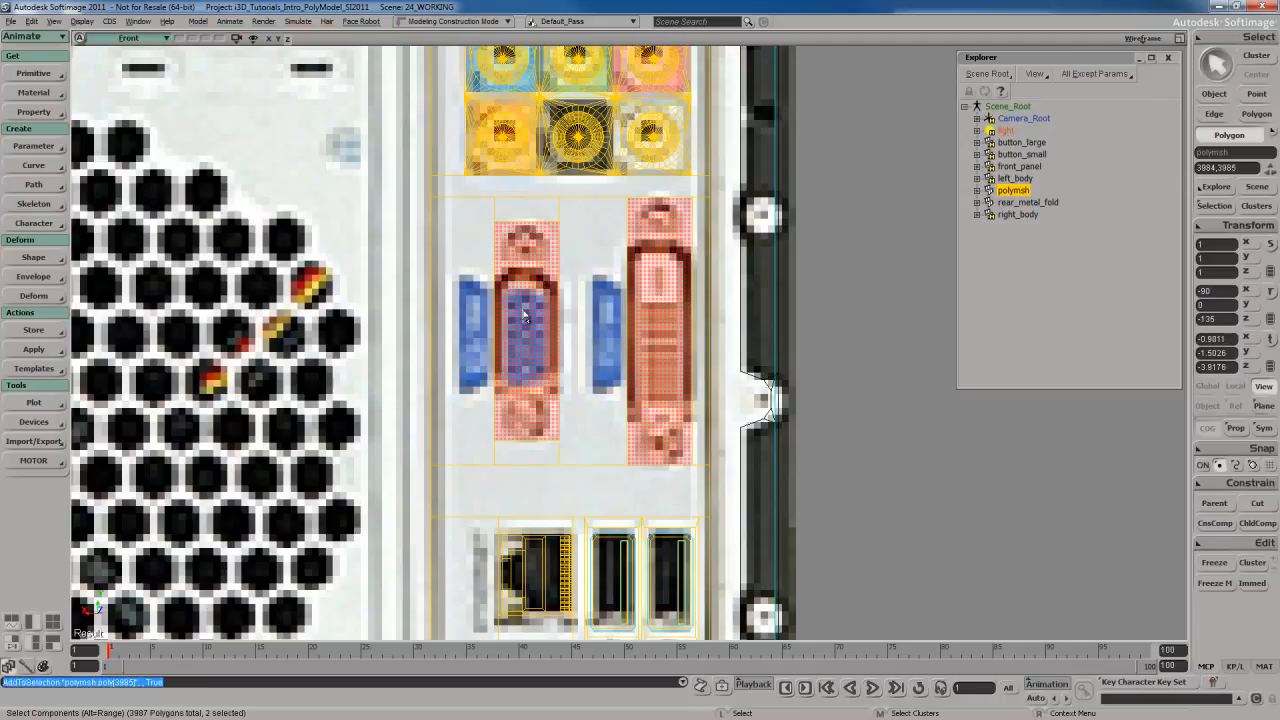
pyautogui.press('s')
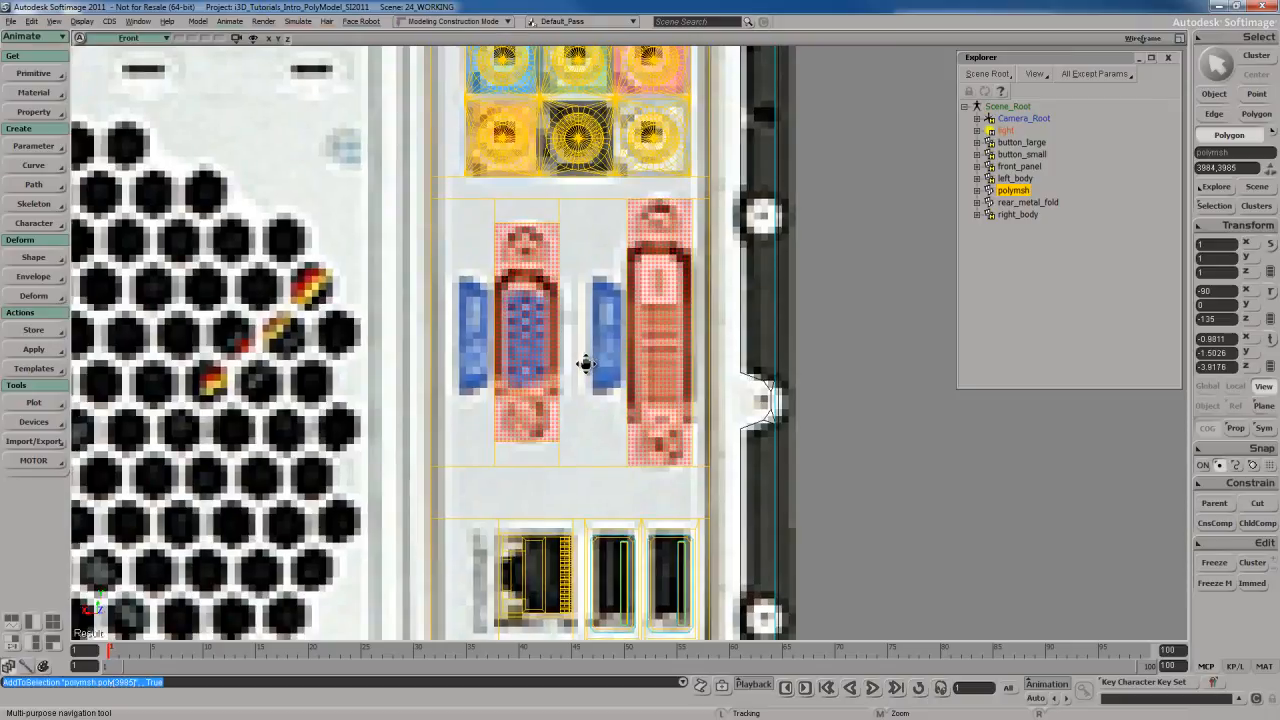
pyautogui.moveTo(586, 364); pyautogui.dragTo(602, 387)
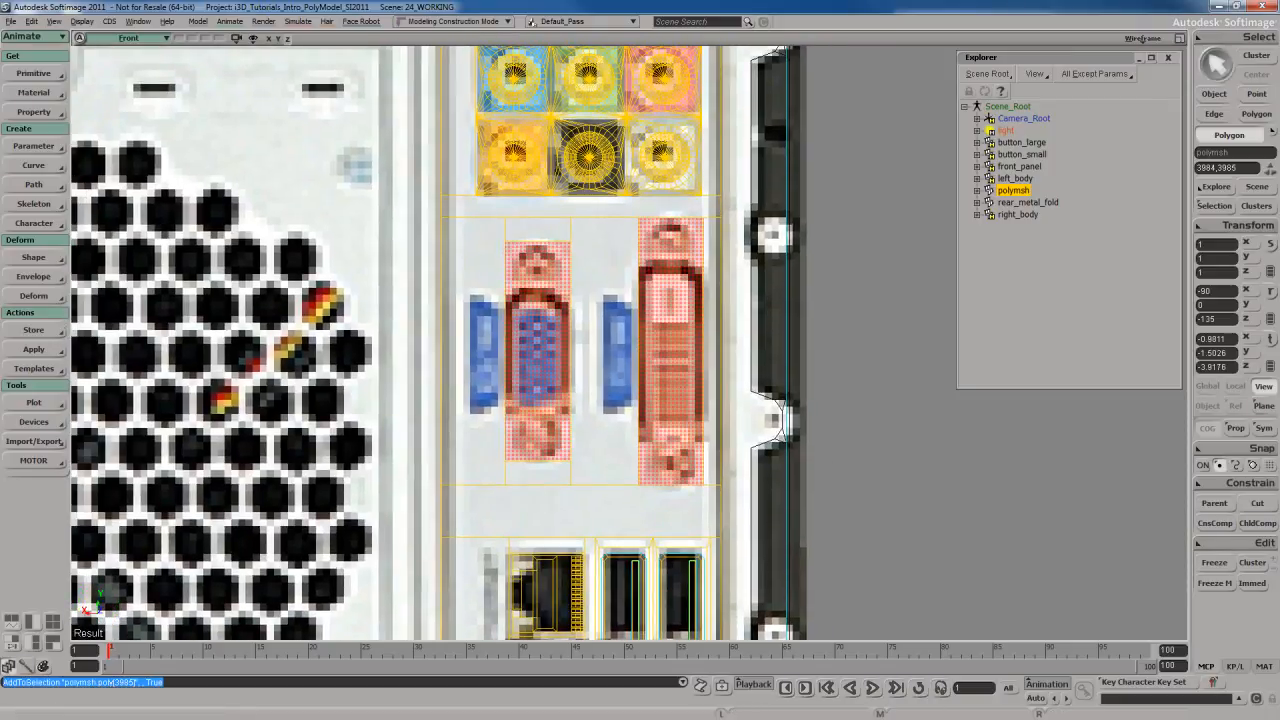
pyautogui.hotkey('alt', 'Tab')
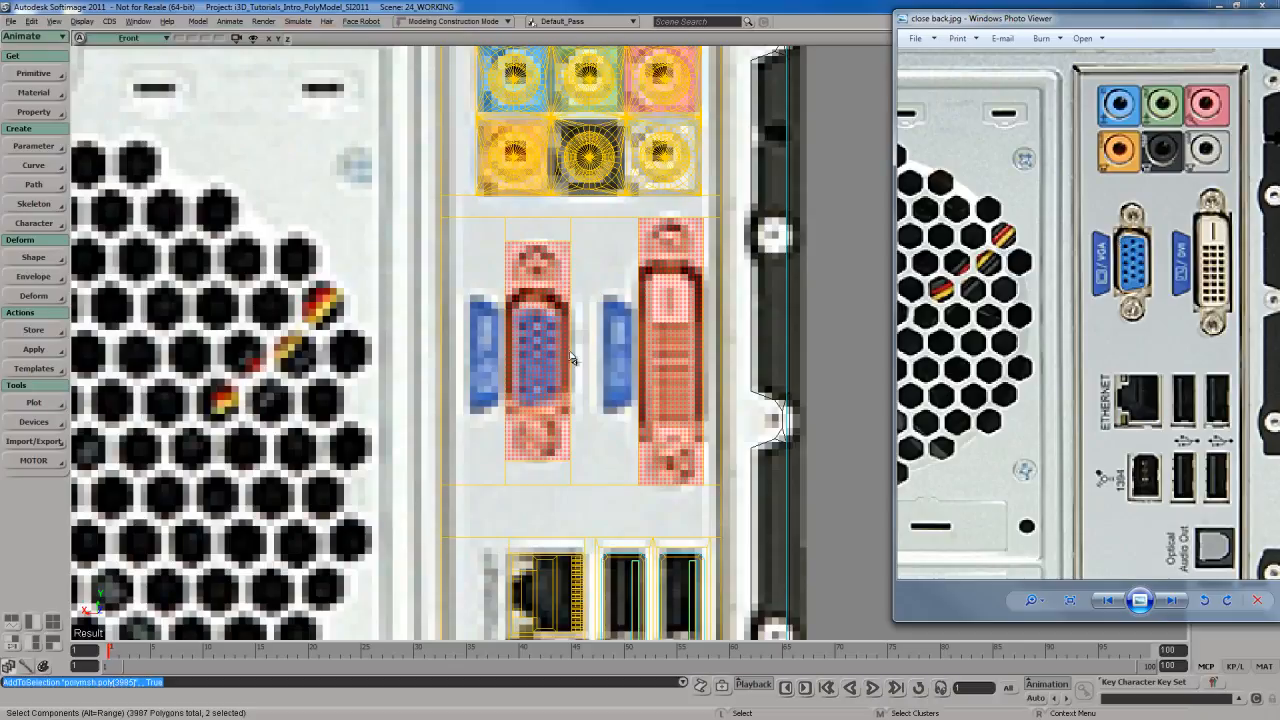
pyautogui.click(535, 350)
pyautogui.press('s')
pyautogui.moveTo(540, 340); pyautogui.dragTo(556, 341)
pyautogui.press('space')
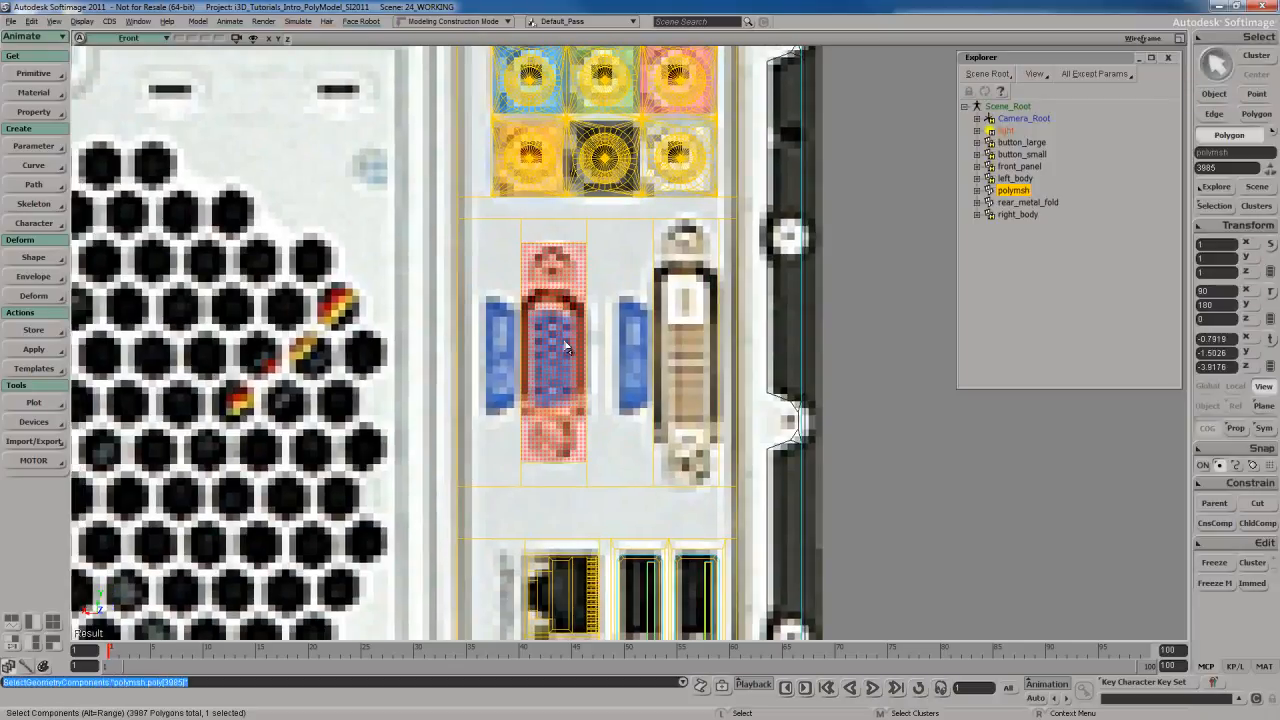
# Step: Subdivide the upper and lower edges of the VGA and DVI port polygons evenly into three connected segments
pyautogui.press('e')
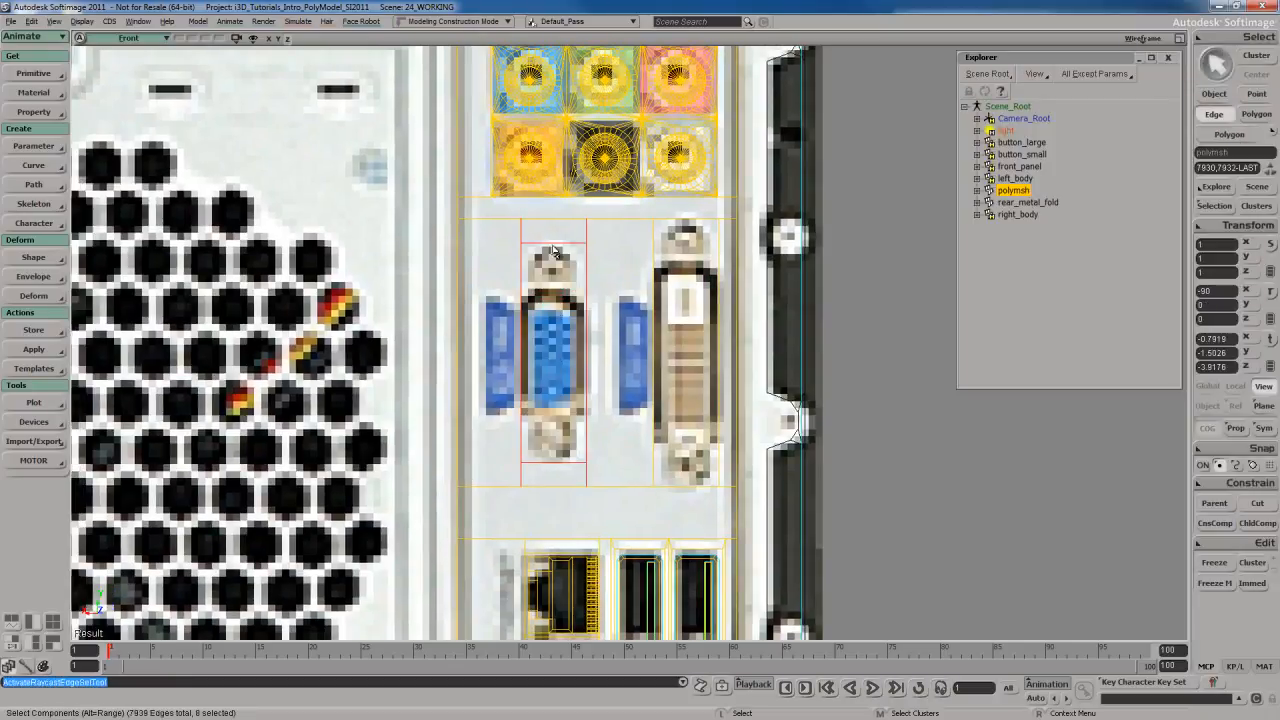
pyautogui.click(557, 463)
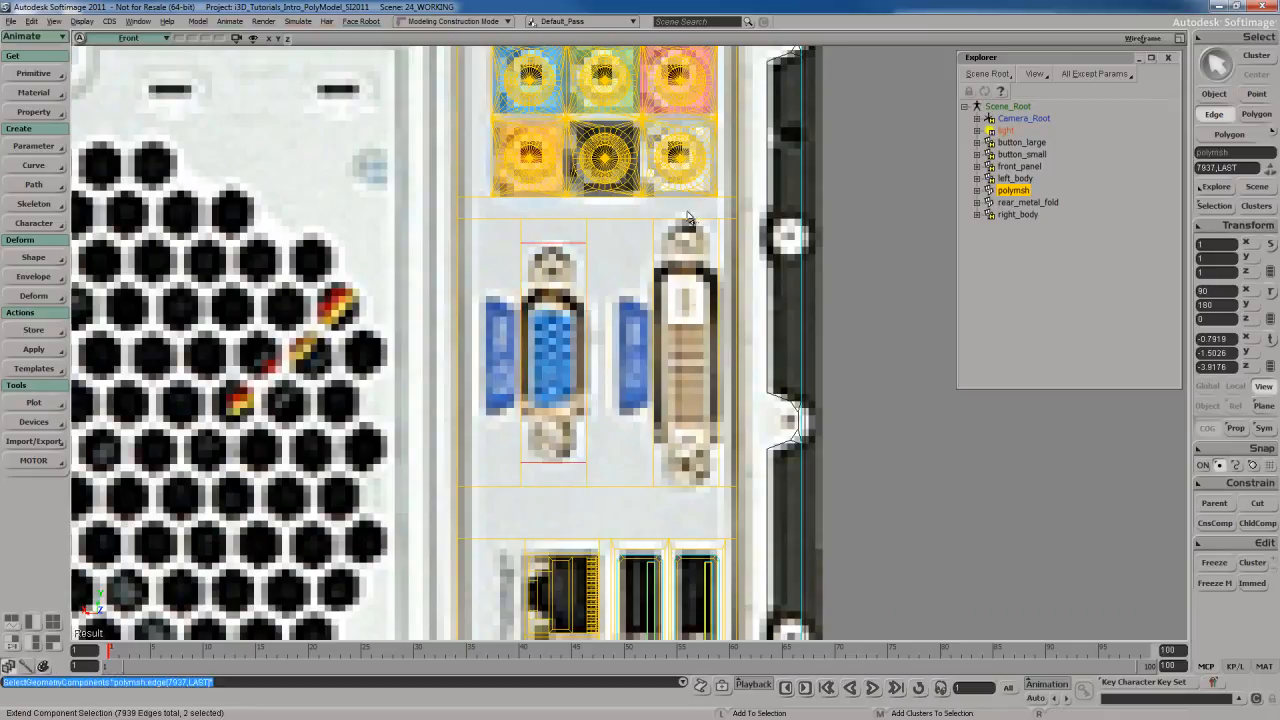
pyautogui.keyDown('shift'); pyautogui.click(710, 490); pyautogui.keyUp('shift')
pyautogui.rightClick(626, 295)
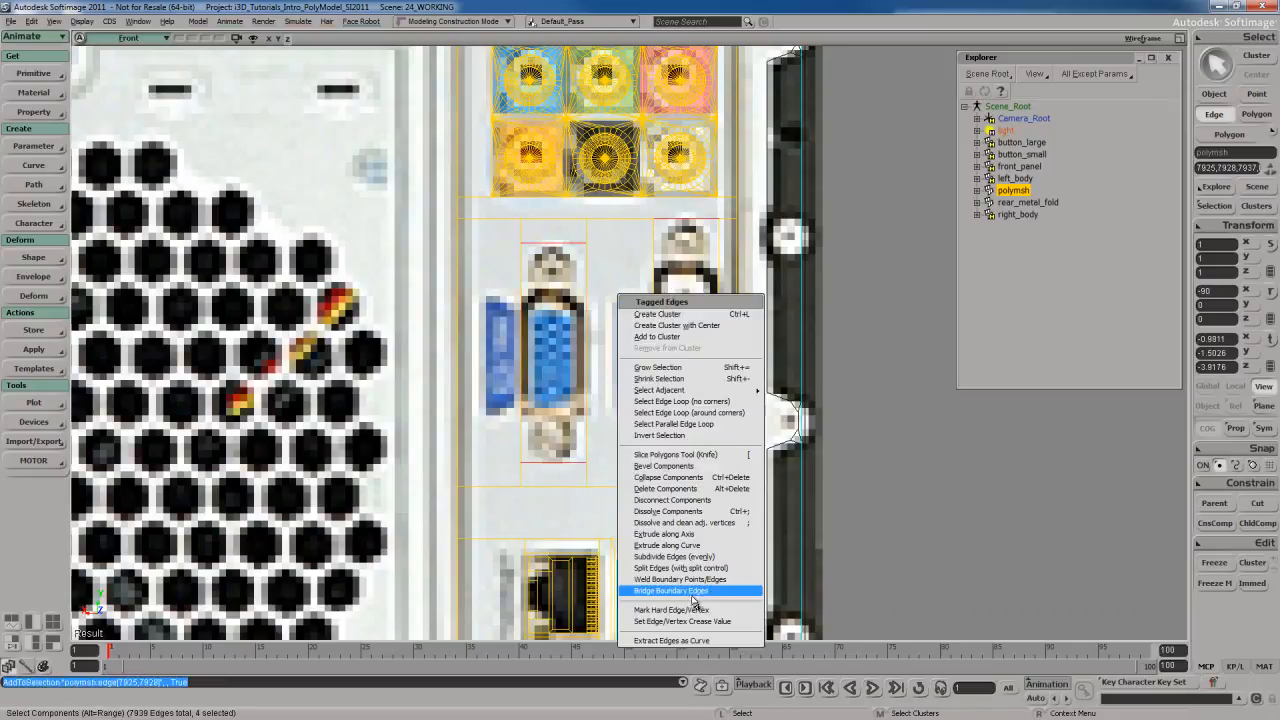
pyautogui.click(694, 558)
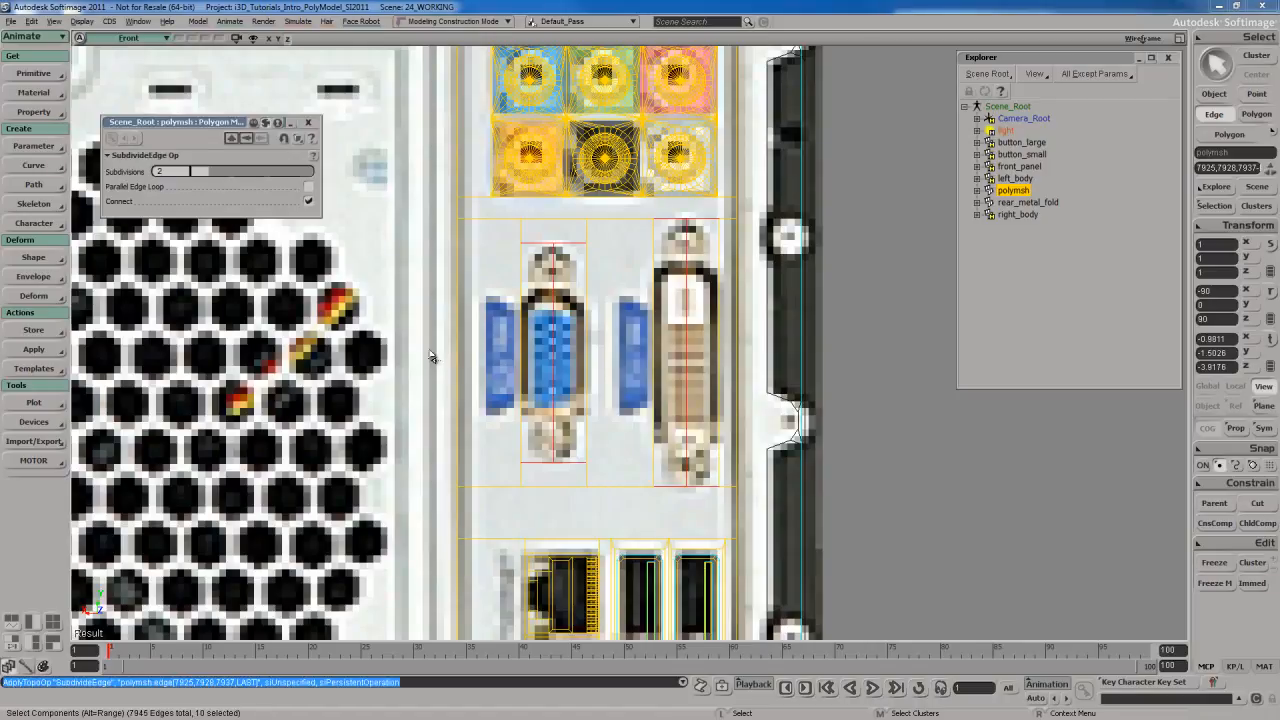
pyautogui.moveTo(207, 175); pyautogui.dragTo(228, 180)
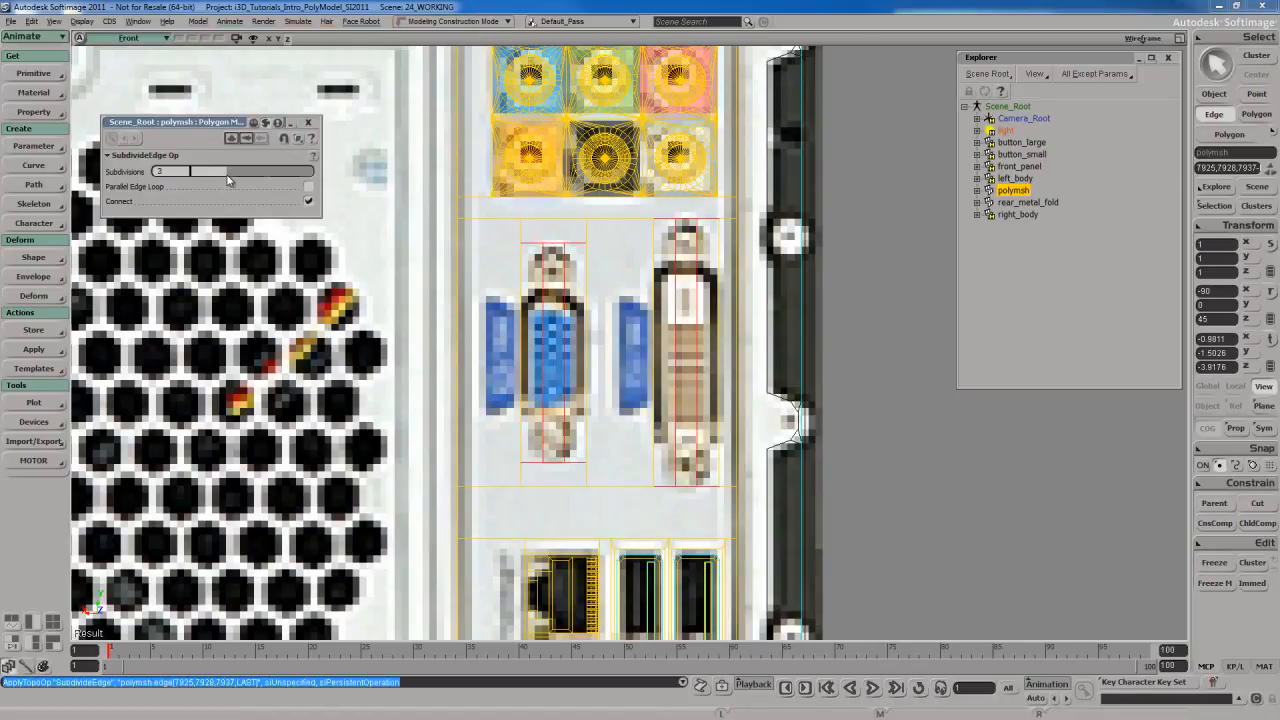
pyautogui.click(308, 122)
# Step: Select the middle strip polygons of the VGA and DVI ports and scale them horizontally, in Local mode, to about twice their width
pyautogui.press('y')
pyautogui.click(565, 330)
pyautogui.keyDown('shift'); pyautogui.click(692, 331); pyautogui.keyUp('shift')
pyautogui.press('c')
pyautogui.press('x')
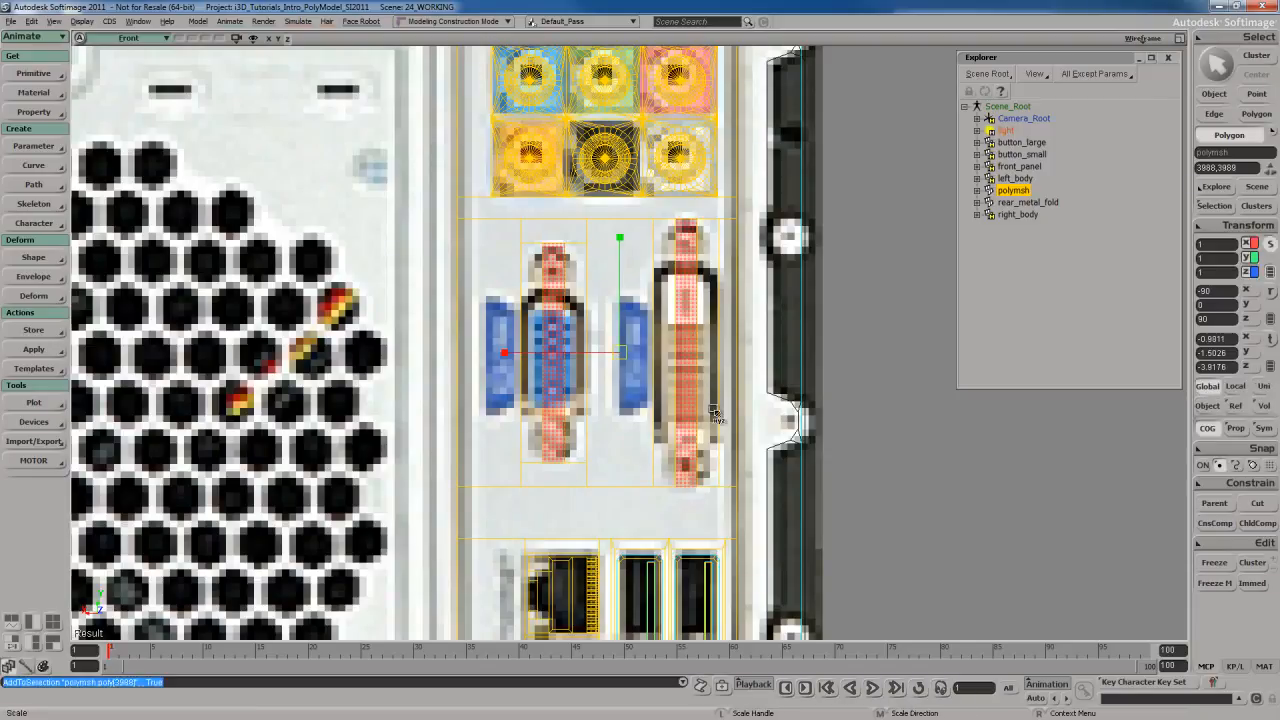
pyautogui.moveTo(675, 422)
pyautogui.mouseDown(button='middle')
pyautogui.moveTo(647, 422)
pyautogui.moveTo(672, 424)
pyautogui.mouseUp(button='middle')
pyautogui.hotkey('ctrl', 'z')
pyautogui.rightClick(657, 428)
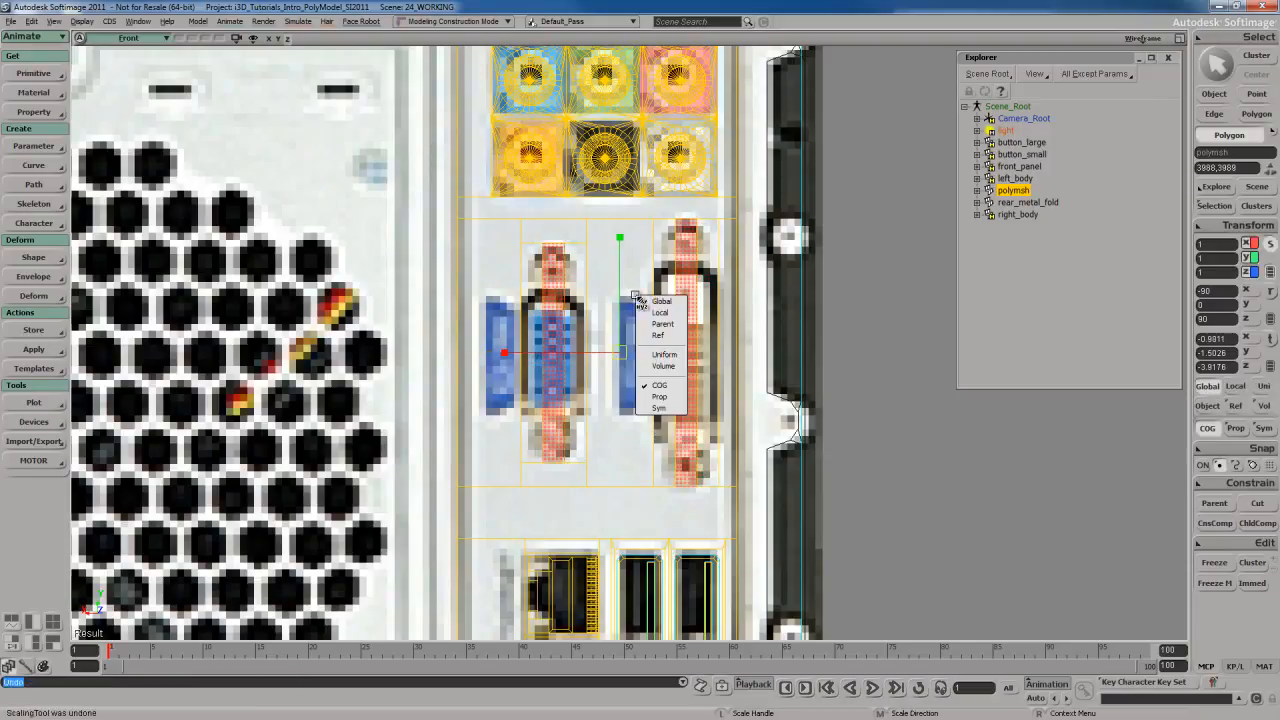
pyautogui.click(660, 329)
pyautogui.rightClick(668, 283)
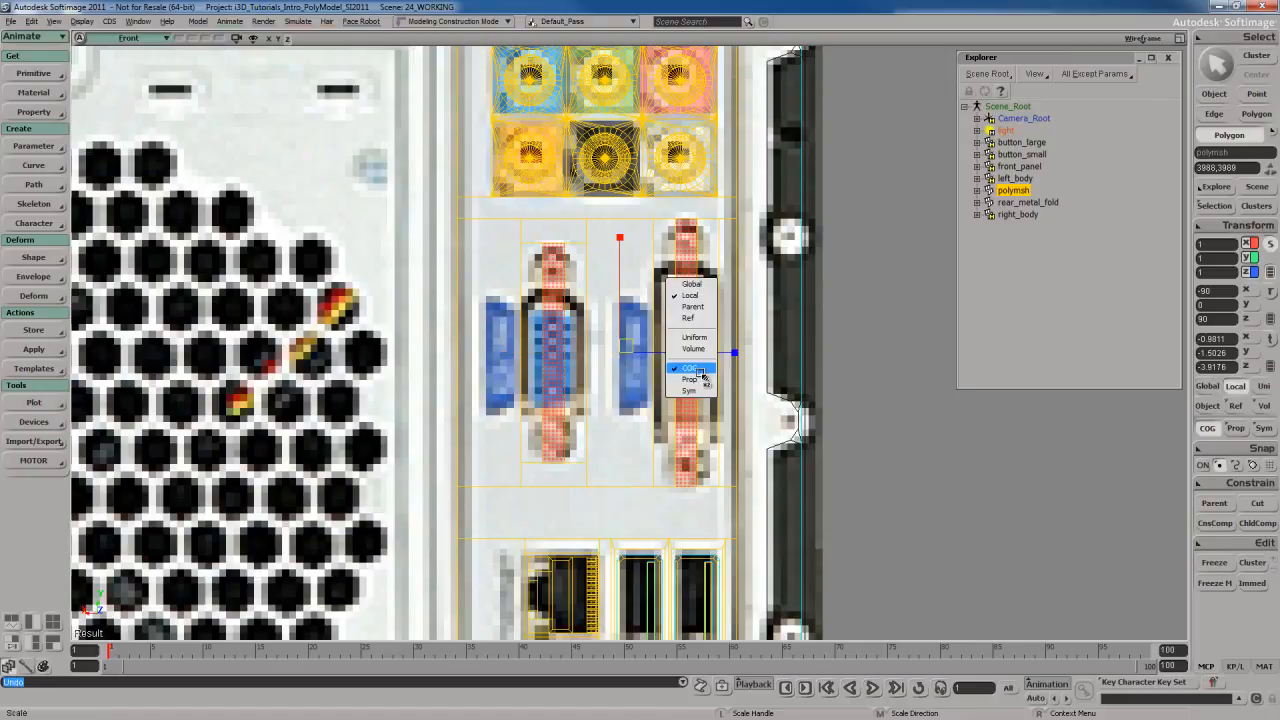
pyautogui.click(693, 369)
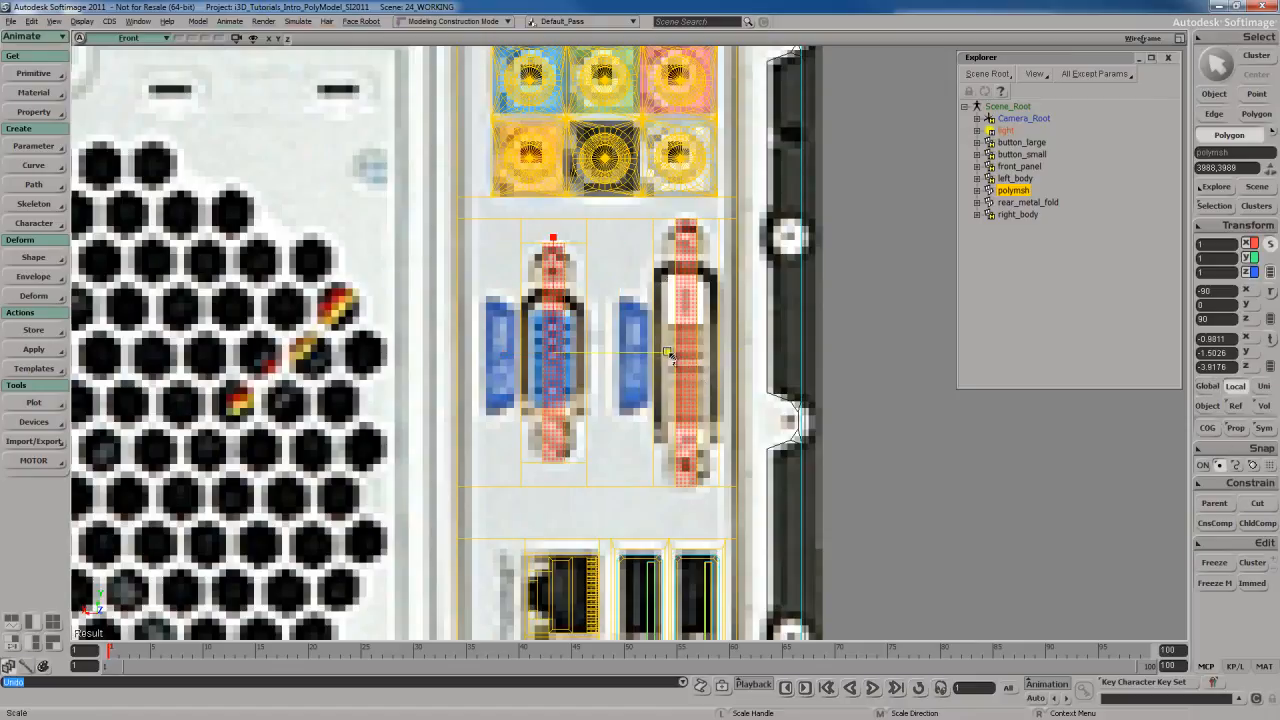
pyautogui.moveTo(733, 365); pyautogui.dragTo(860, 380)
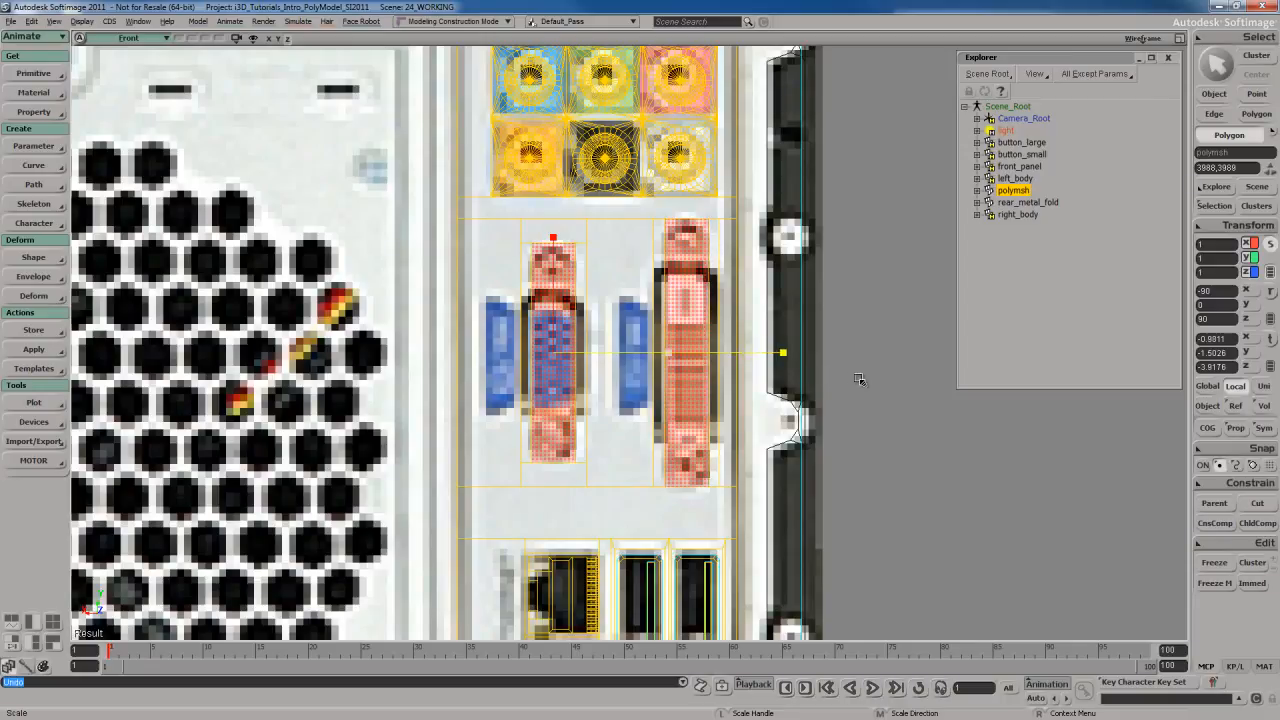
# Step: Try to cut across the three VGA port polygons with the Slice Polygons tool, and undo the slice
pyautogui.press('u')
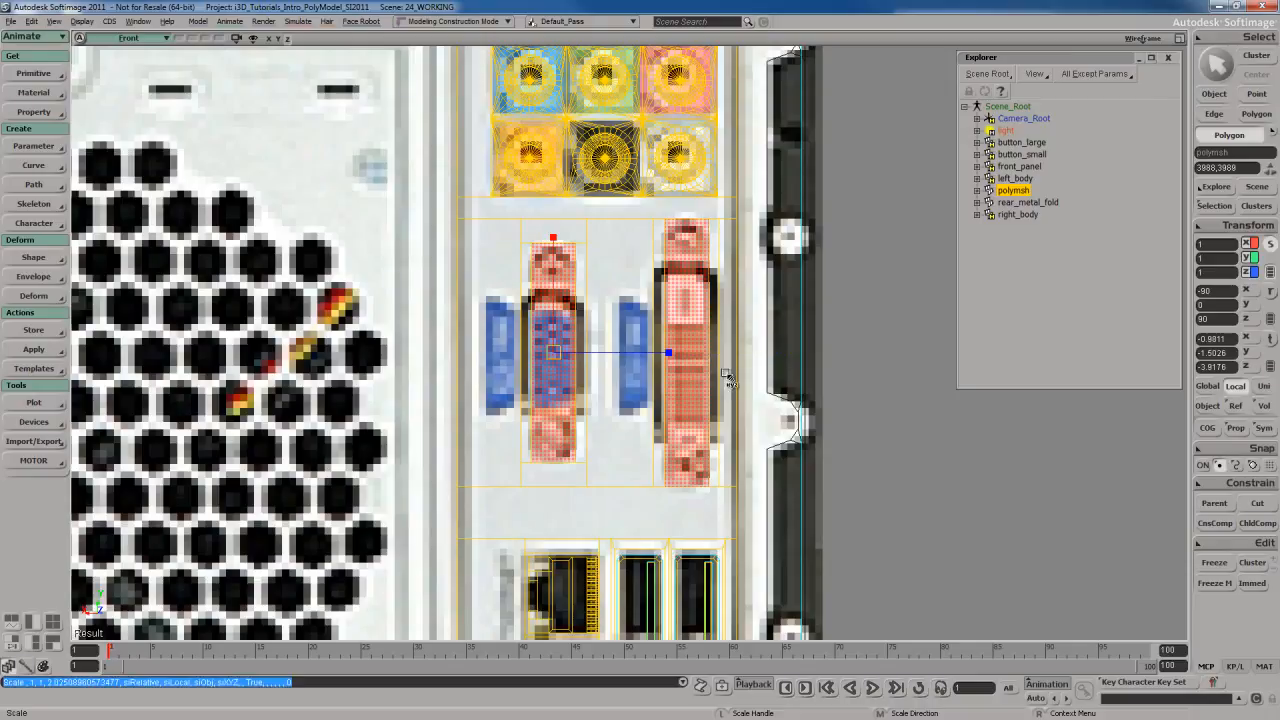
pyautogui.click(575, 325)
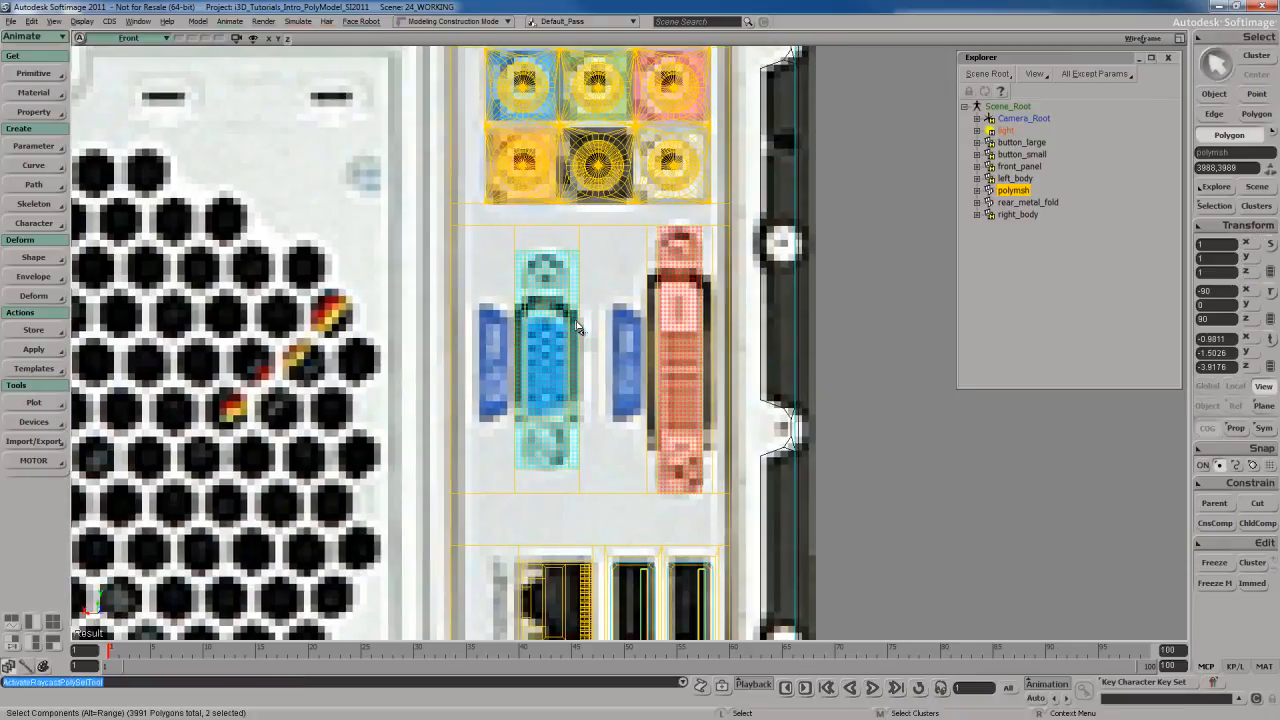
pyautogui.click(577, 327)
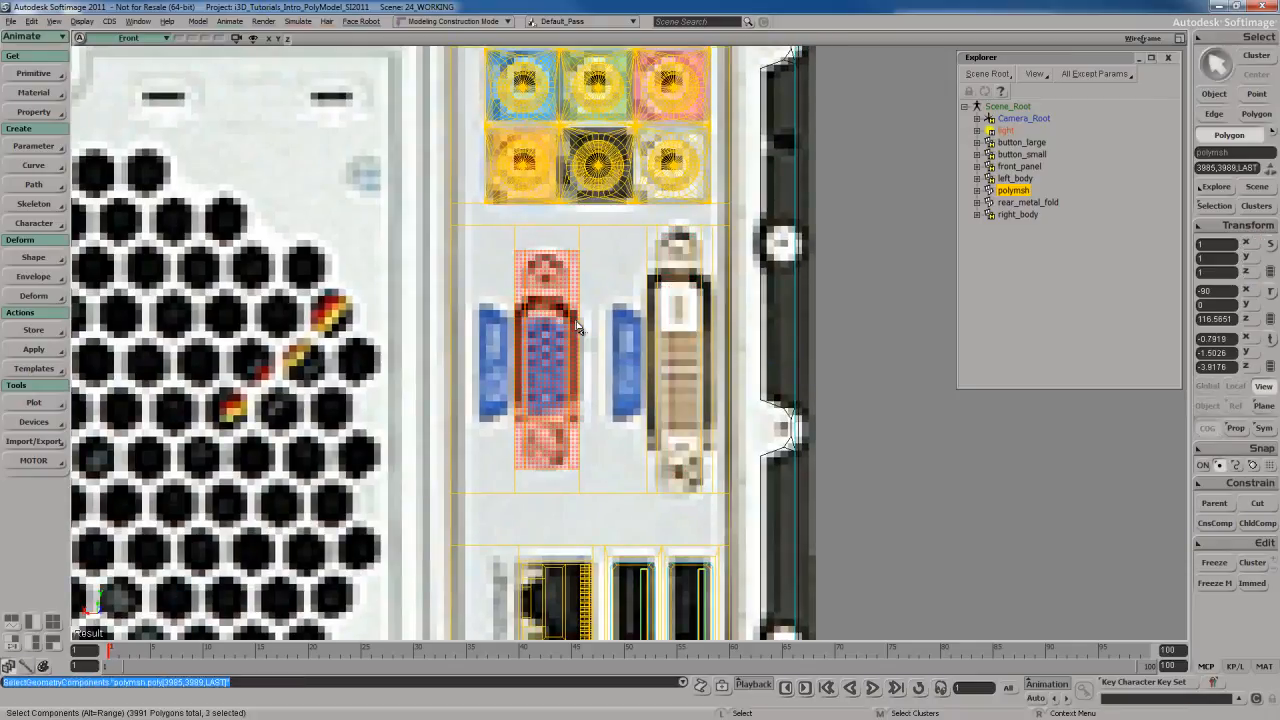
pyautogui.keyDown('shift'); pyautogui.click(697, 341); pyautogui.keyUp('shift')
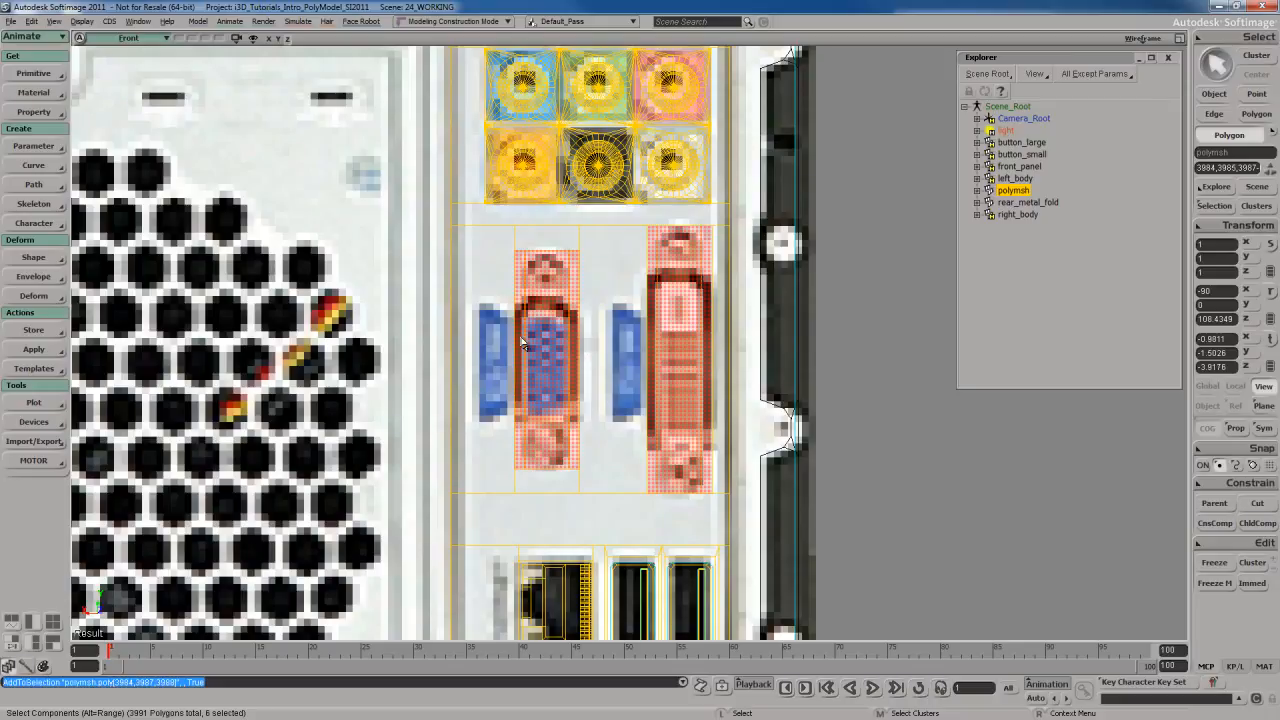
pyautogui.click(572, 348)
pyautogui.press('s')
pyautogui.moveTo(545, 332); pyautogui.dragTo(573, 350)
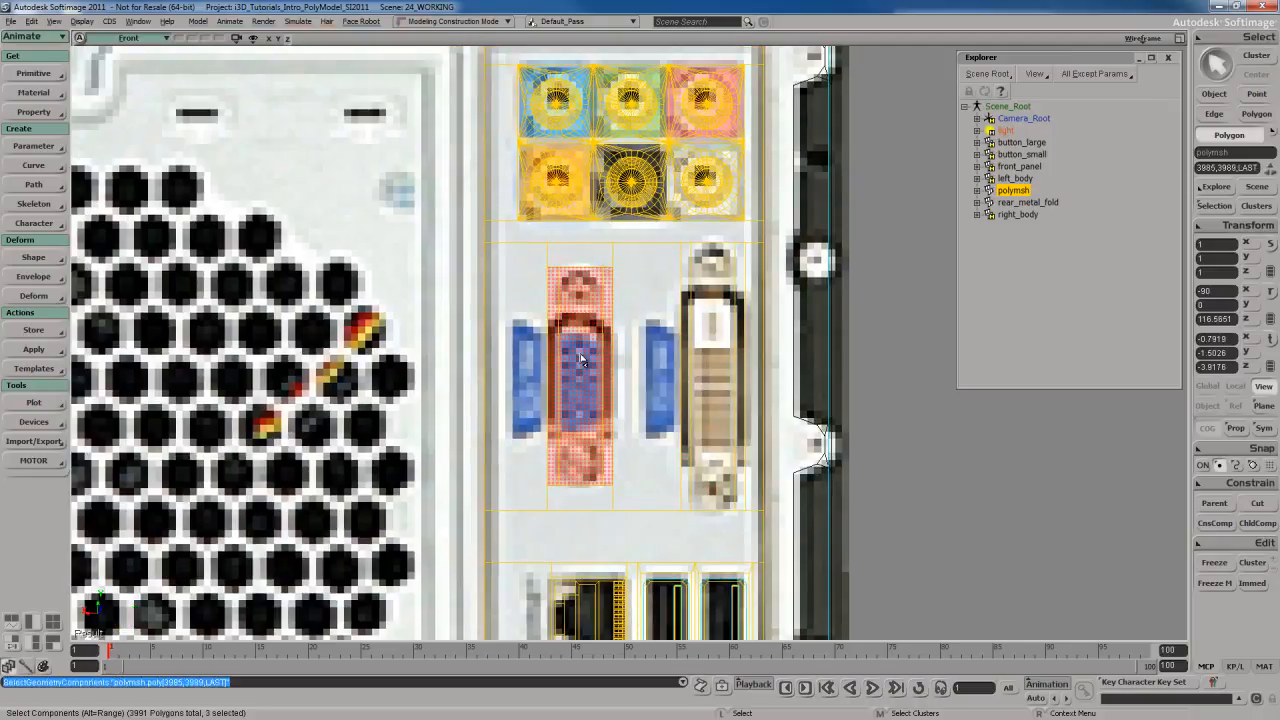
pyautogui.hotkey('ctrl', 'z')
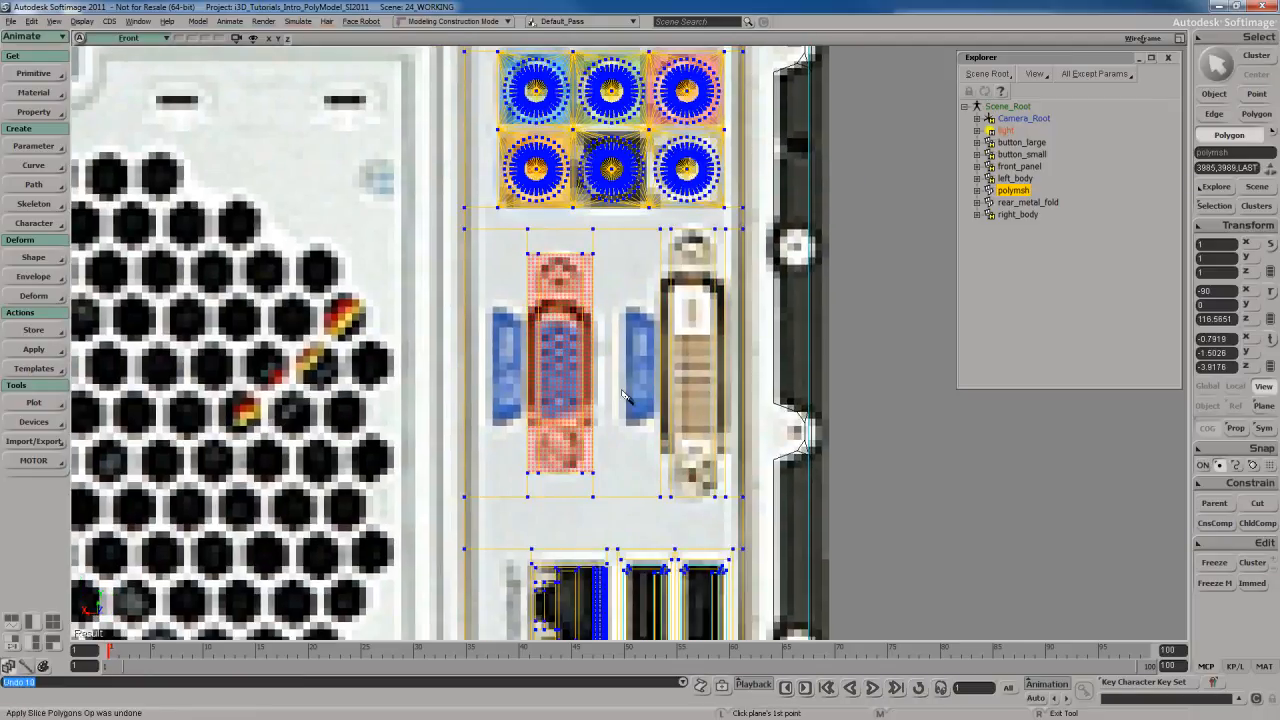
# Step: Subdivide the four vertical edges of the VGA port evenly with 3 connected subdivisions
pyautogui.press('s')
pyautogui.moveTo(580, 406); pyautogui.dragTo(592, 402)
pyautogui.press('i')
pyautogui.moveTo(529, 358)
pyautogui.mouseDown()
pyautogui.moveTo(645, 363)
pyautogui.moveTo(619, 413)
pyautogui.mouseUp()
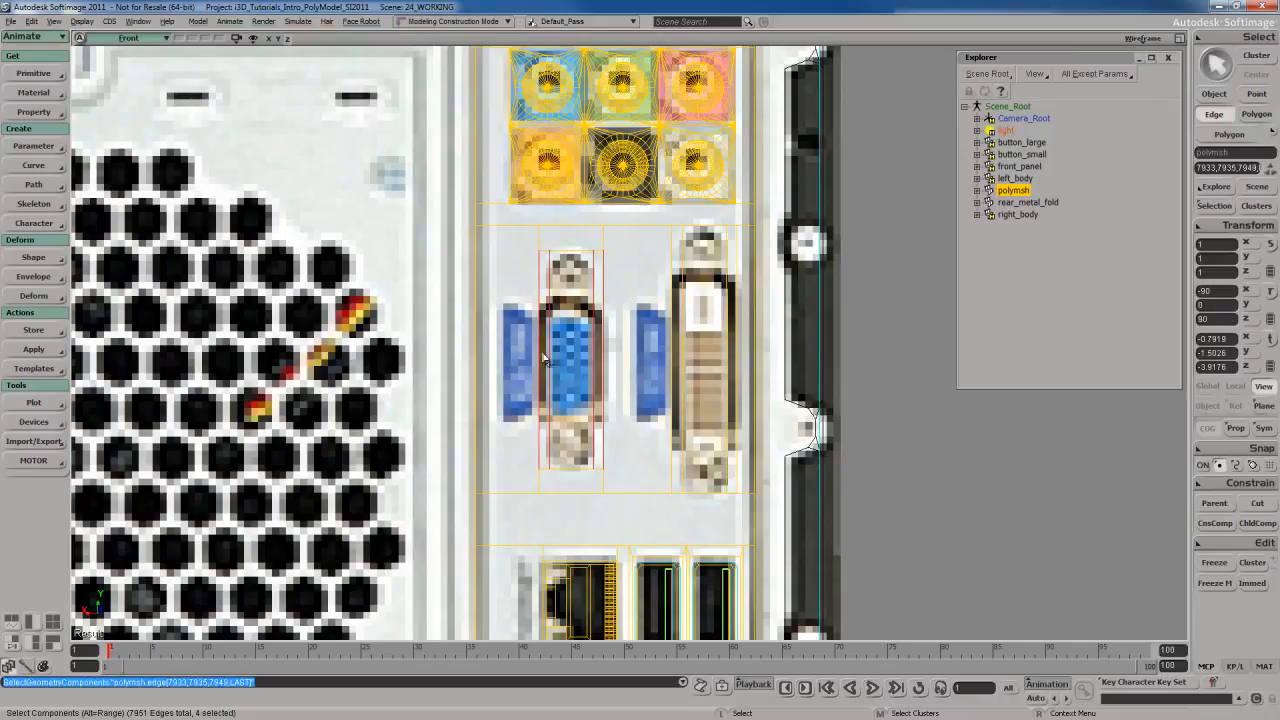
pyautogui.rightClick(571, 309)
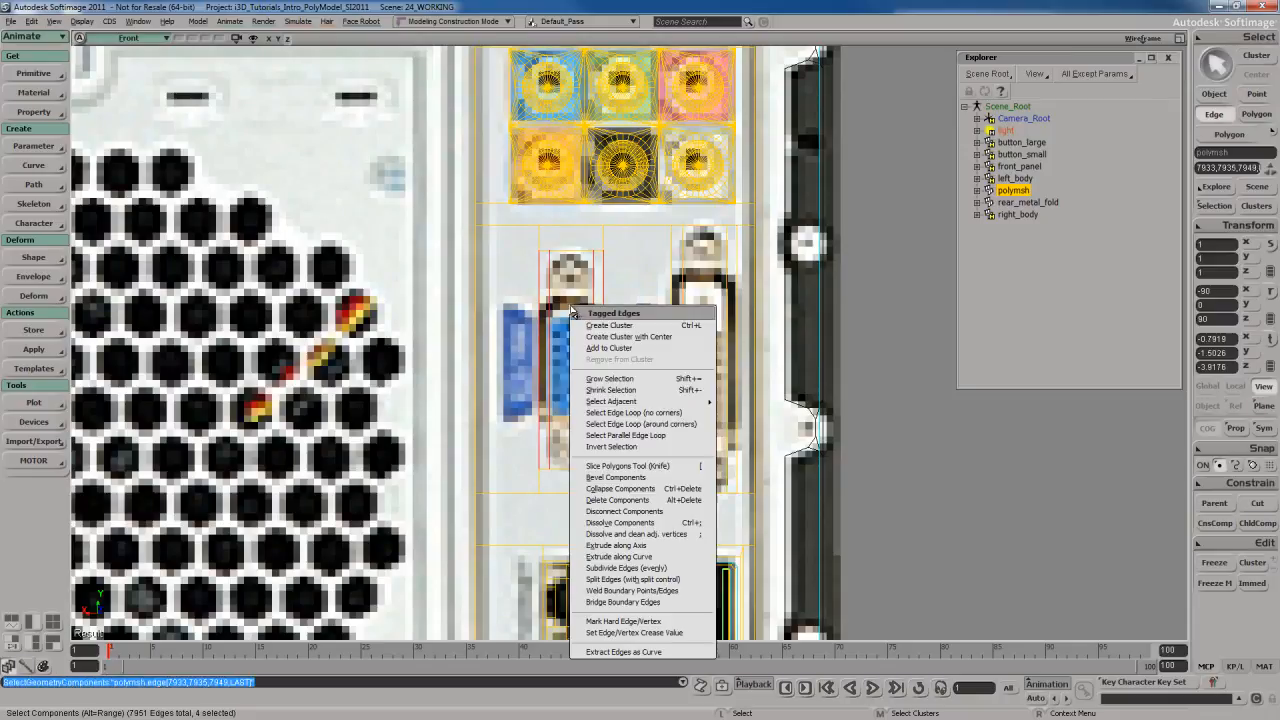
pyautogui.click(627, 568)
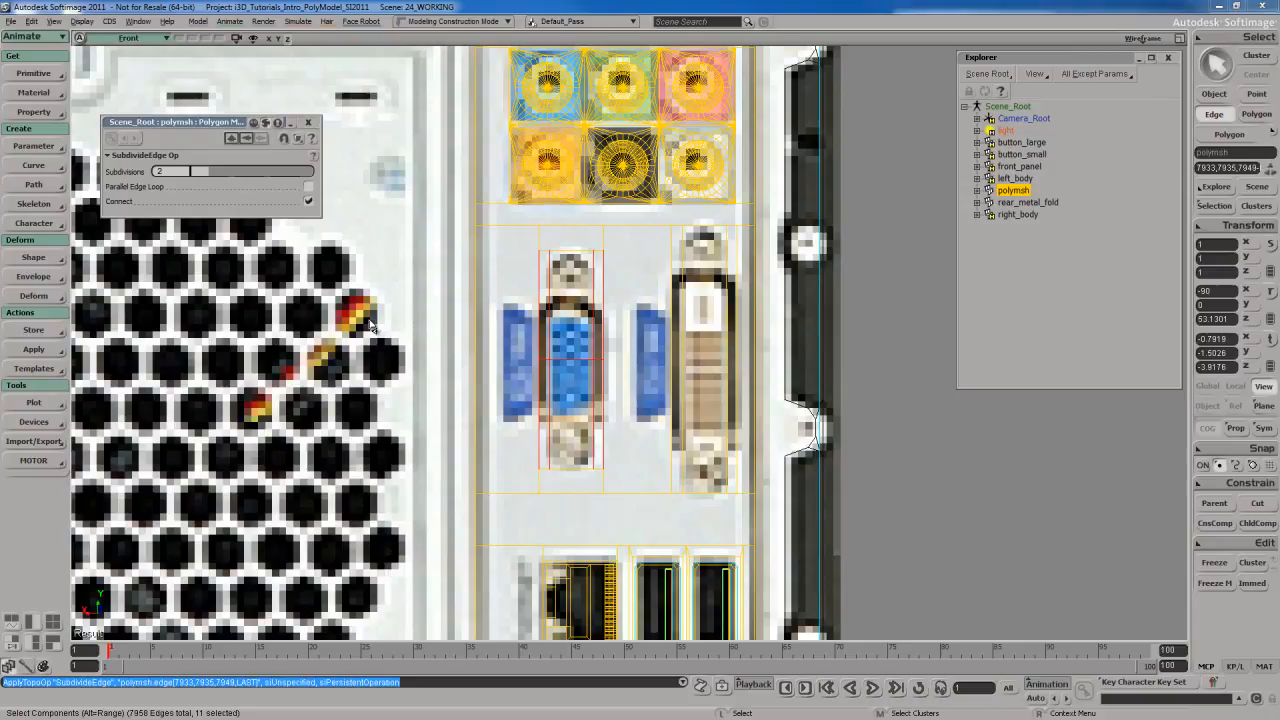
pyautogui.click(230, 171)
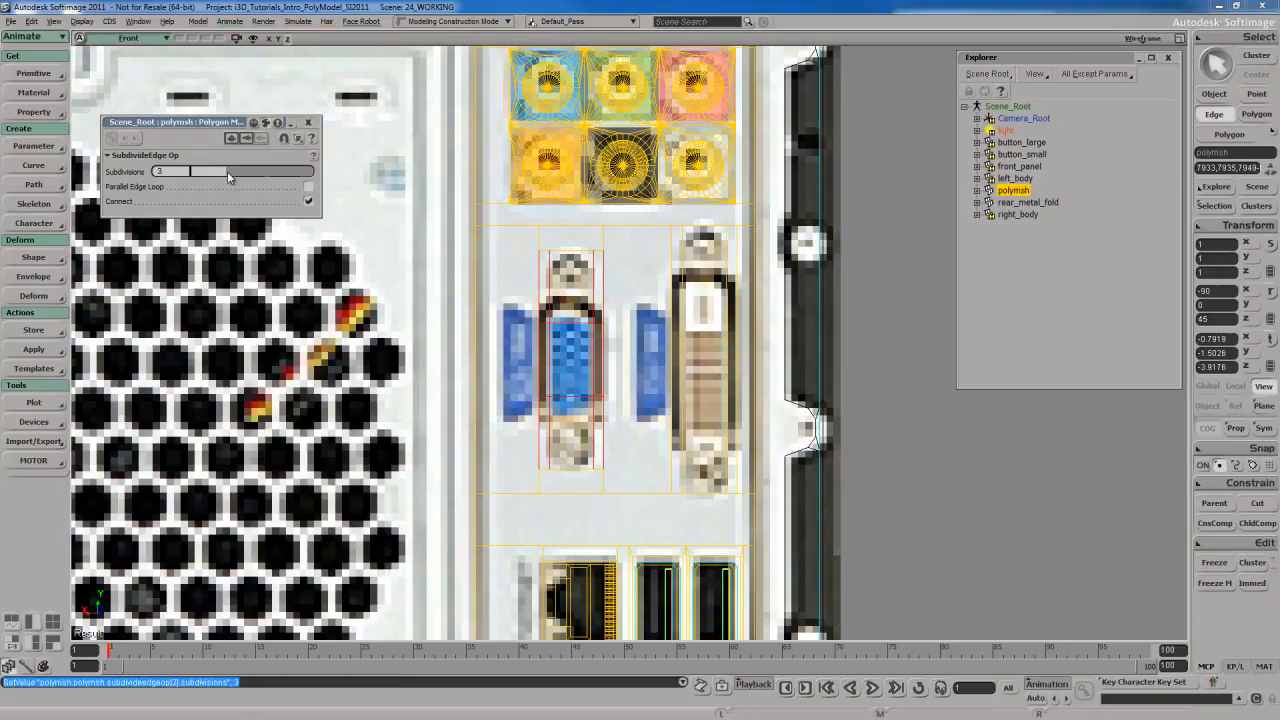
pyautogui.click(308, 122)
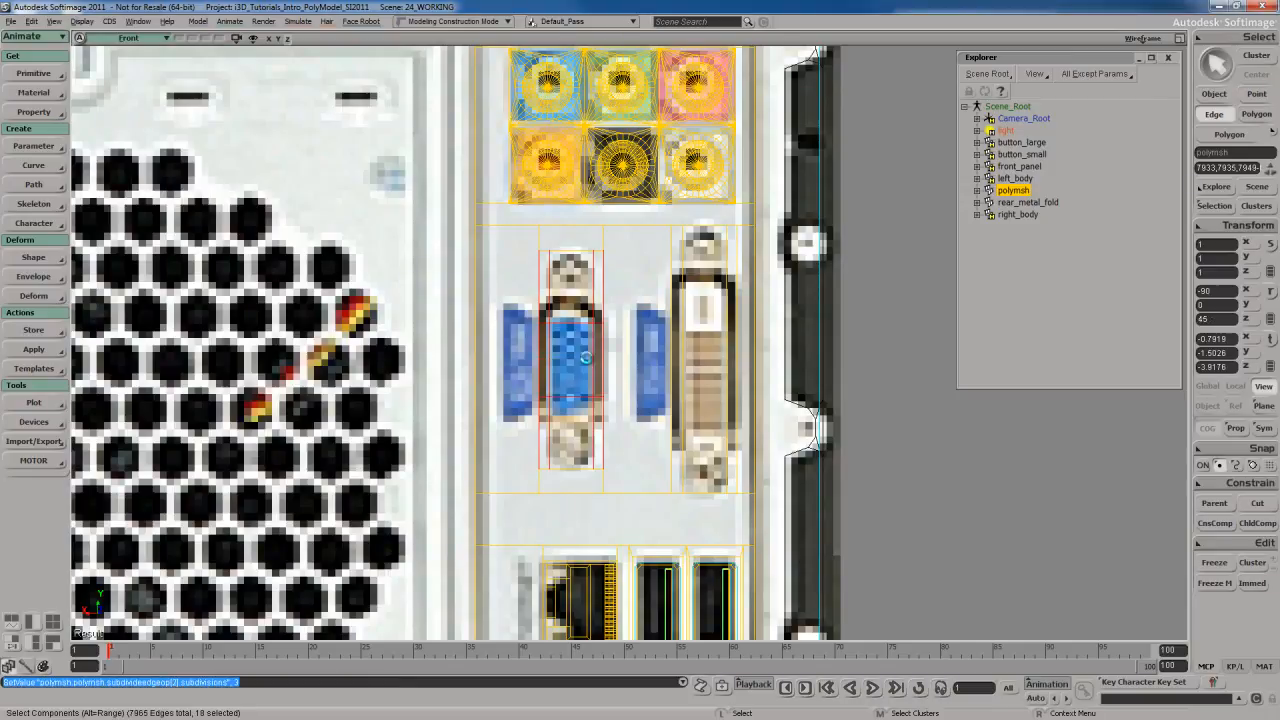
# Step: Scale the middle row of VGA polygons vertically about its centre, in Global COG mode, to match the connector body in the reference image
pyautogui.press('u')
pyautogui.moveTo(547, 359); pyautogui.dragTo(598, 358)
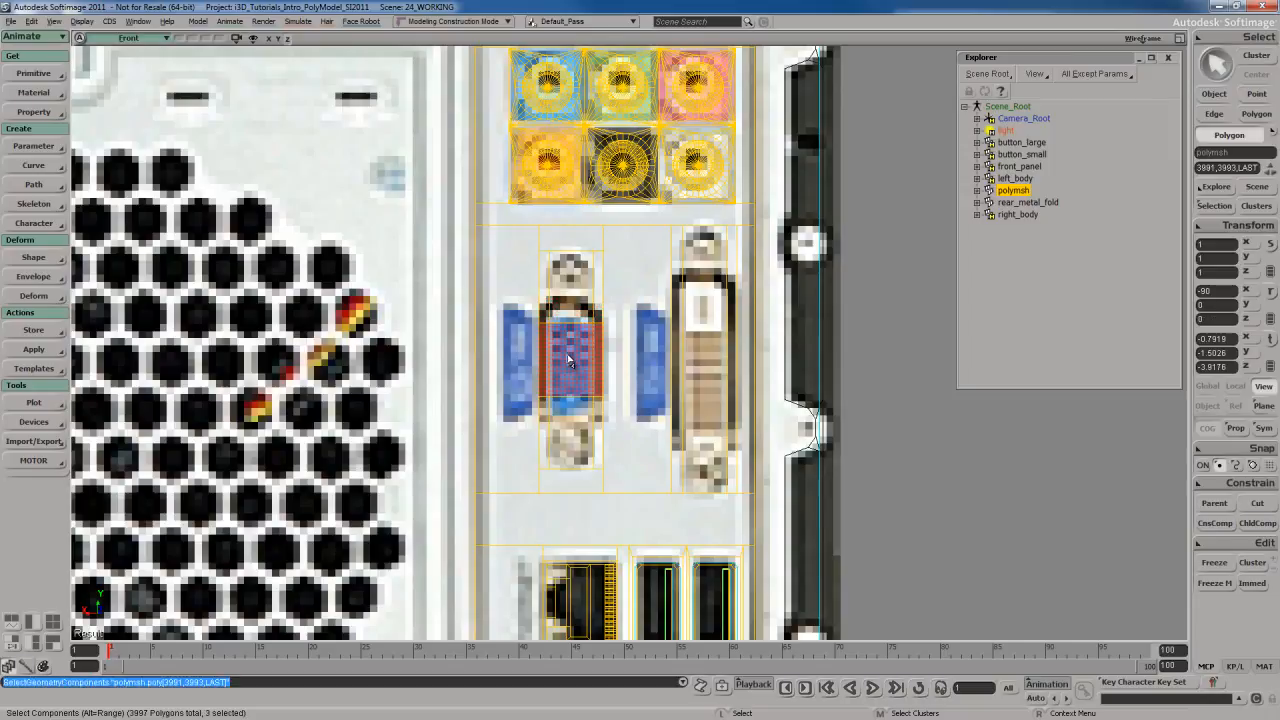
pyautogui.press('x')
pyautogui.rightClick(614, 361)
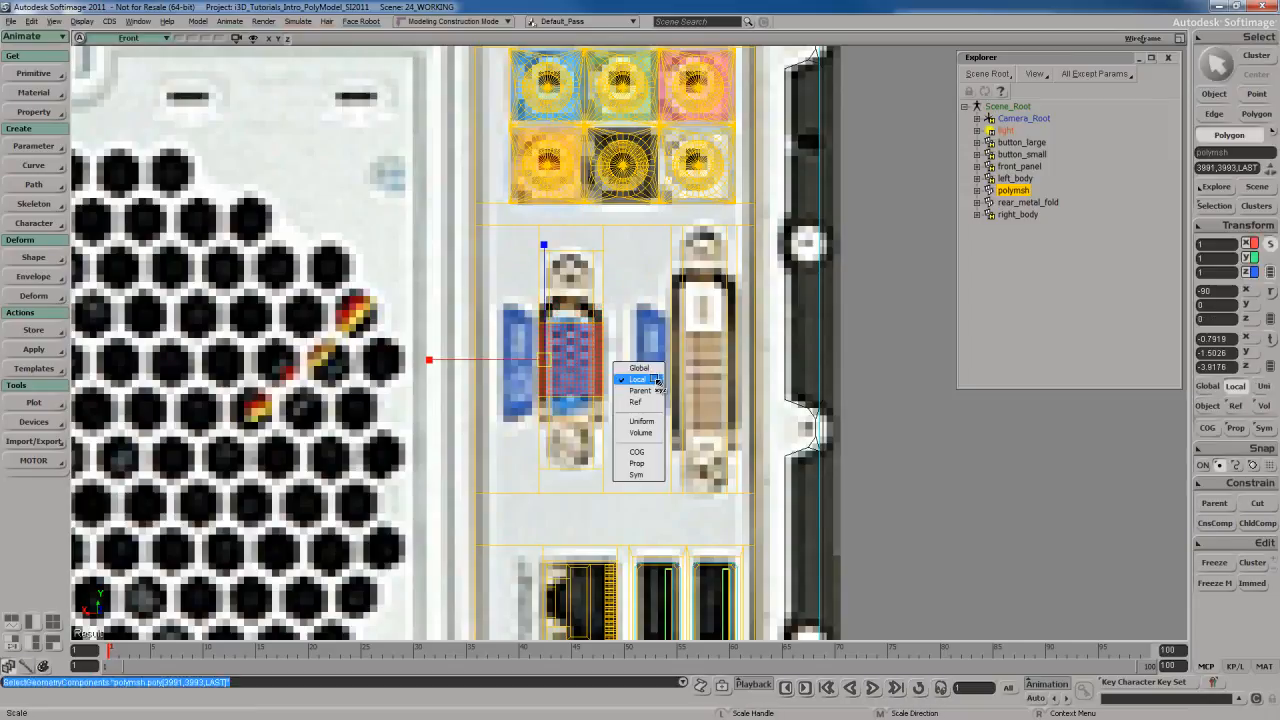
pyautogui.click(639, 368)
pyautogui.rightClick(657, 348)
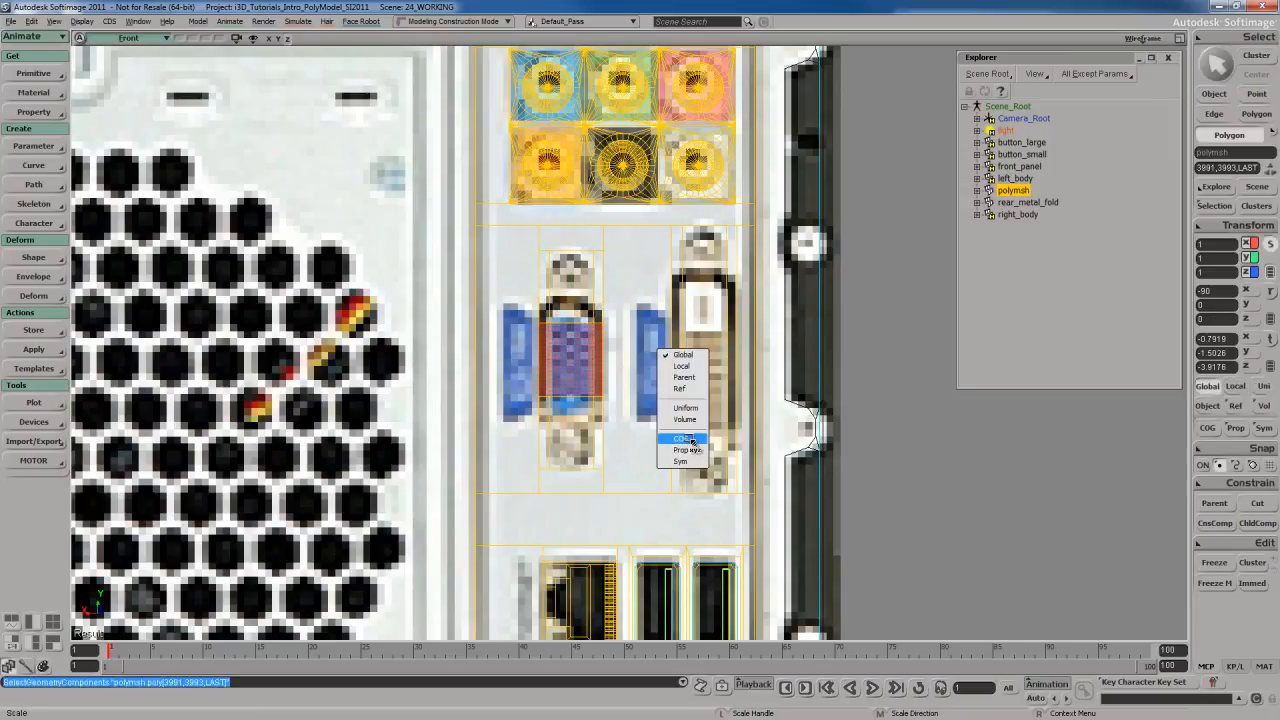
pyautogui.click(681, 438)
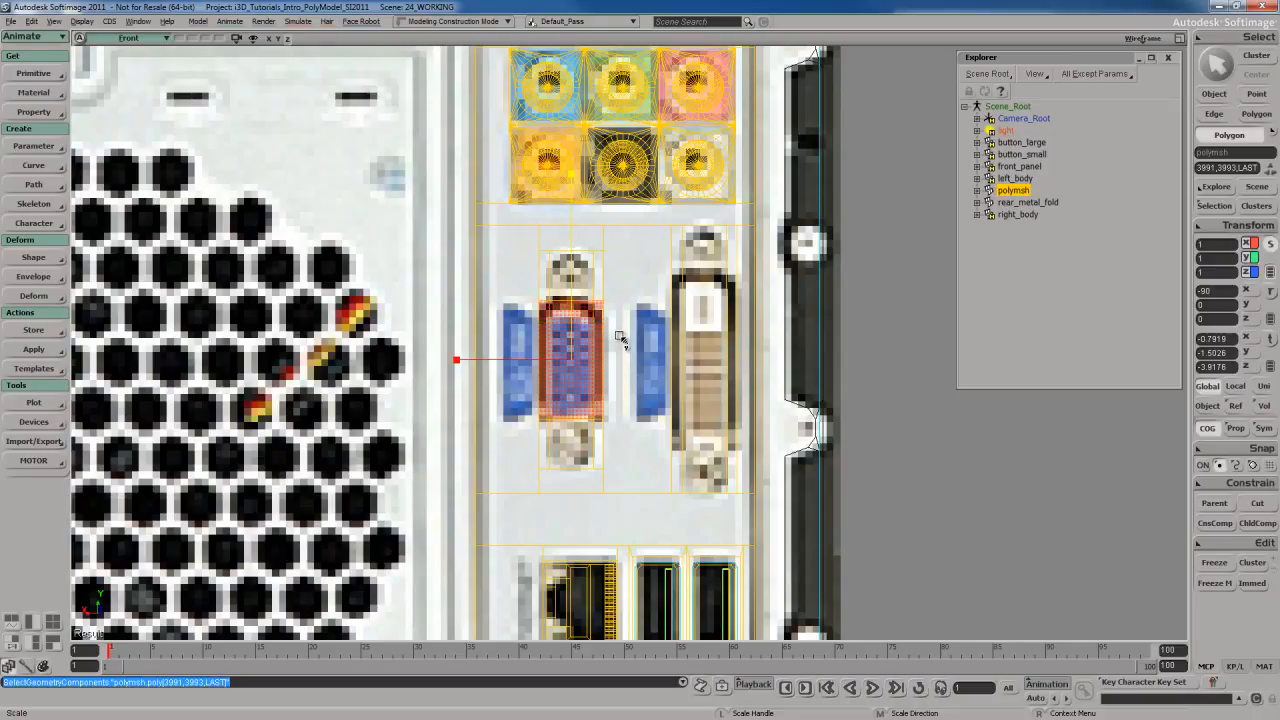
pyautogui.moveTo(617, 333); pyautogui.dragTo(618, 332, button='middle')
pyautogui.press('space')
# Step: Subdivide the four vertical edges of the DVI port evenly with 3 connected subdivisions
pyautogui.press('e')
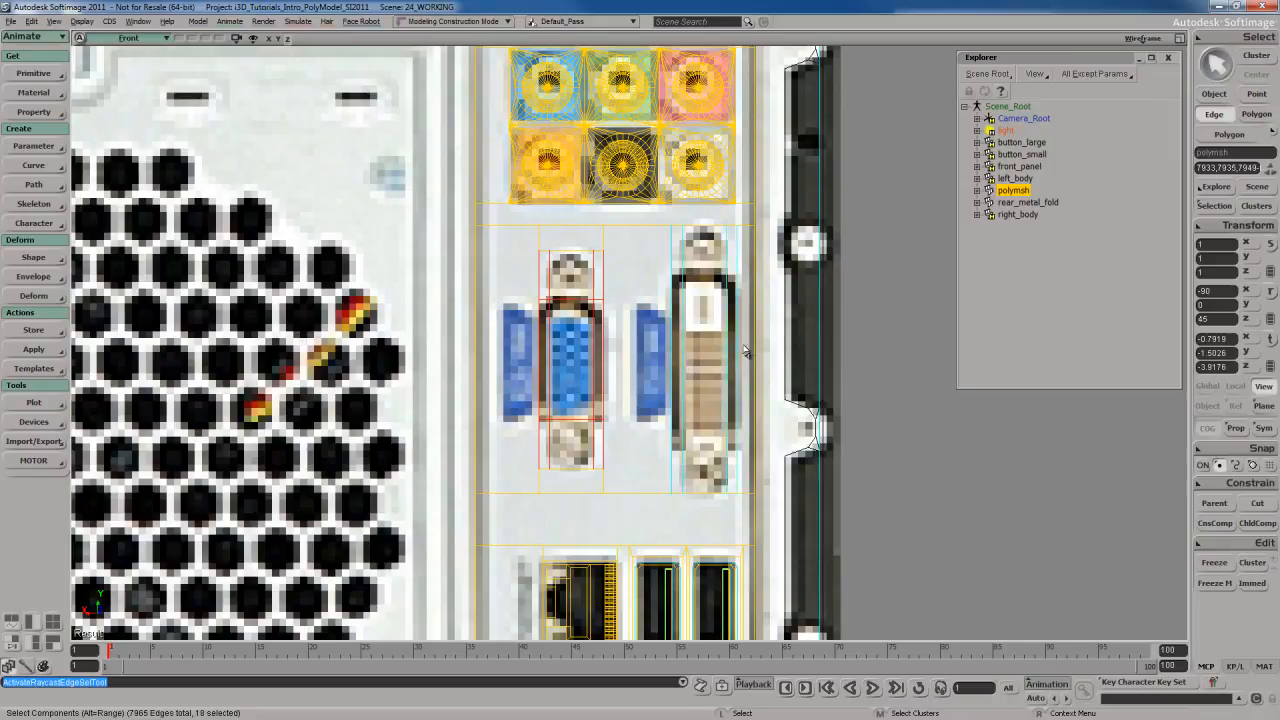
pyautogui.click(713, 345)
pyautogui.rightClick(703, 340)
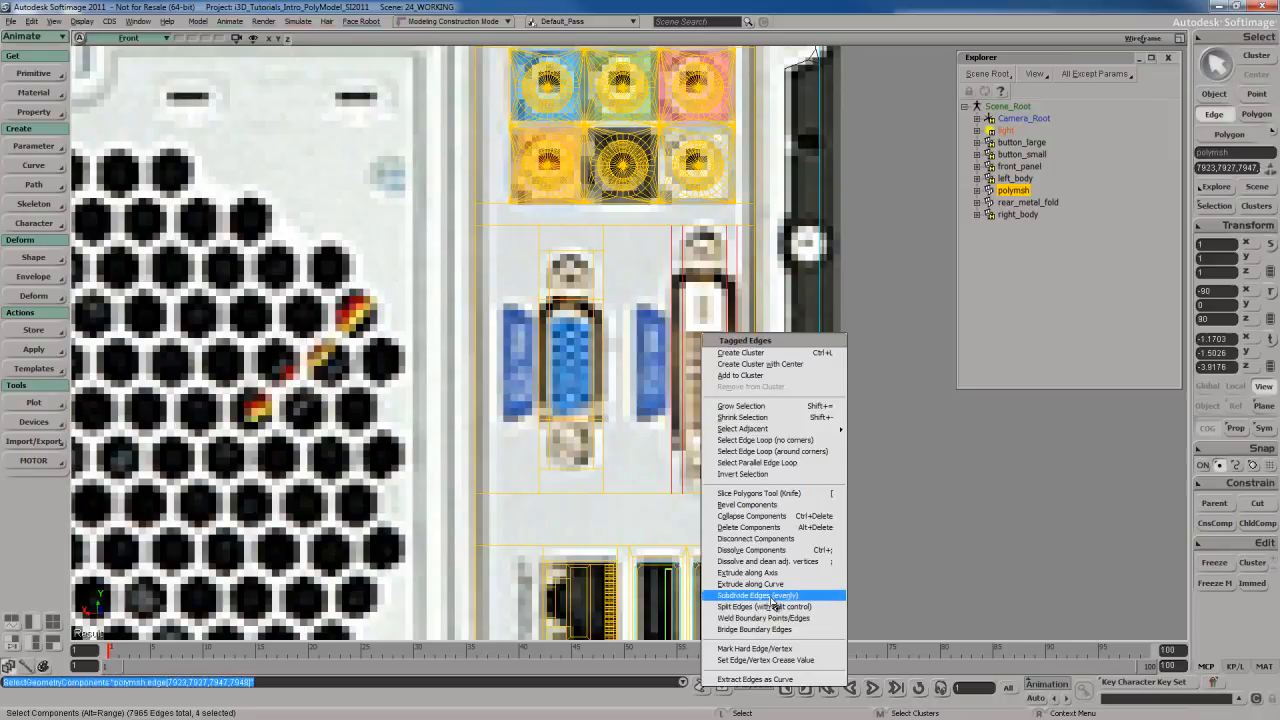
pyautogui.click(772, 605)
pyautogui.moveTo(238, 178); pyautogui.dragTo(232, 178)
pyautogui.click(309, 123)
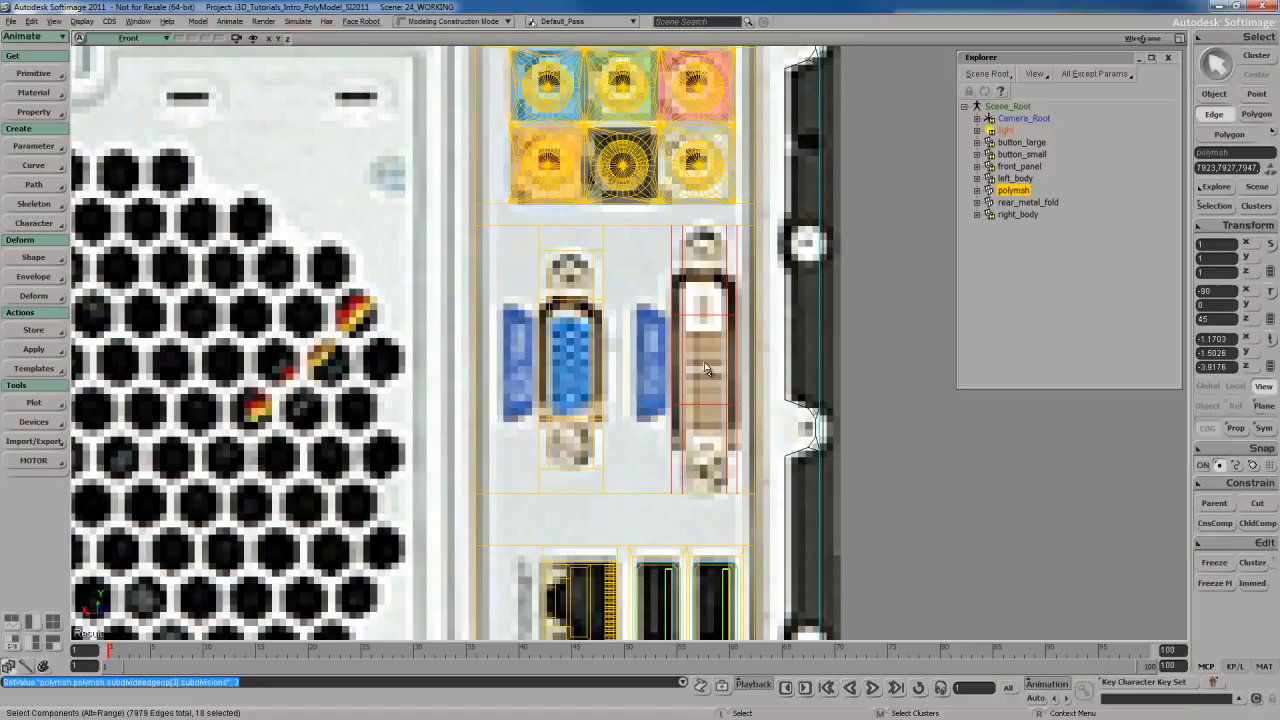
# Step: Scale the middle row of DVI polygons vertically until it covers the connector body between the two screws in the reference image
pyautogui.press('u')
pyautogui.moveTo(677, 367)
pyautogui.mouseDown()
pyautogui.moveTo(724, 367)
pyautogui.moveTo(730, 379)
pyautogui.mouseUp()
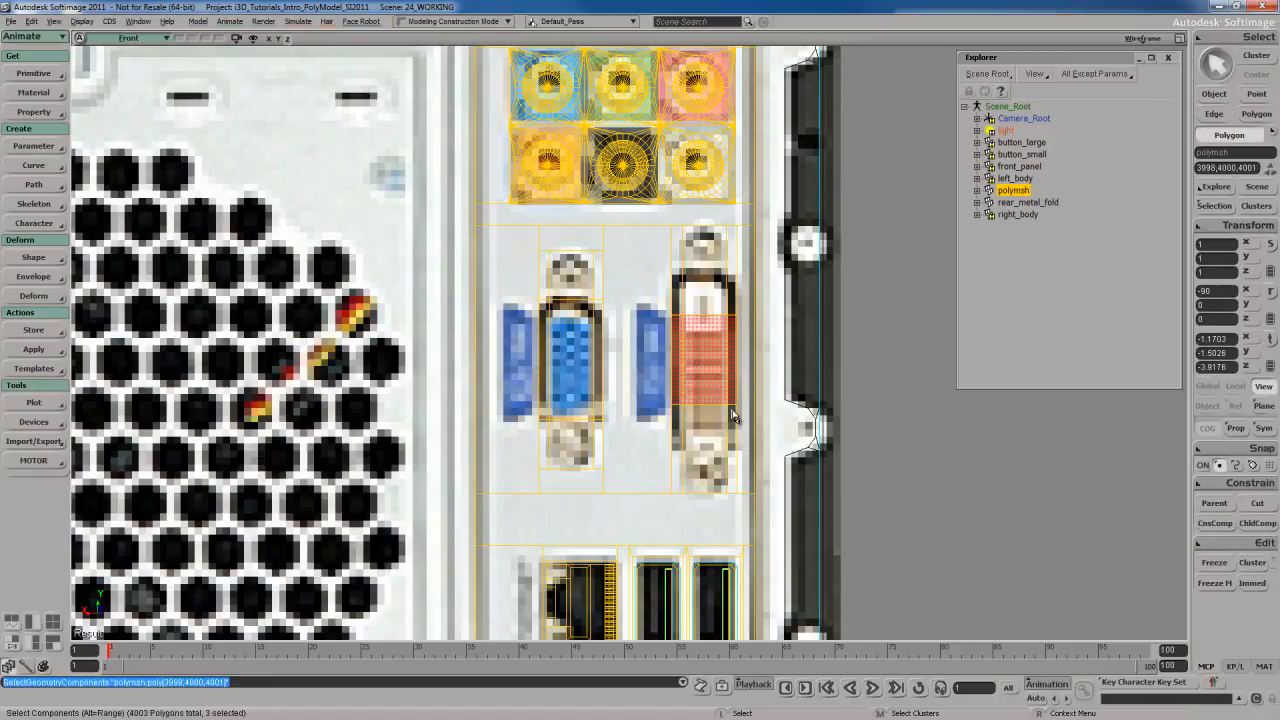
pyautogui.press('x')
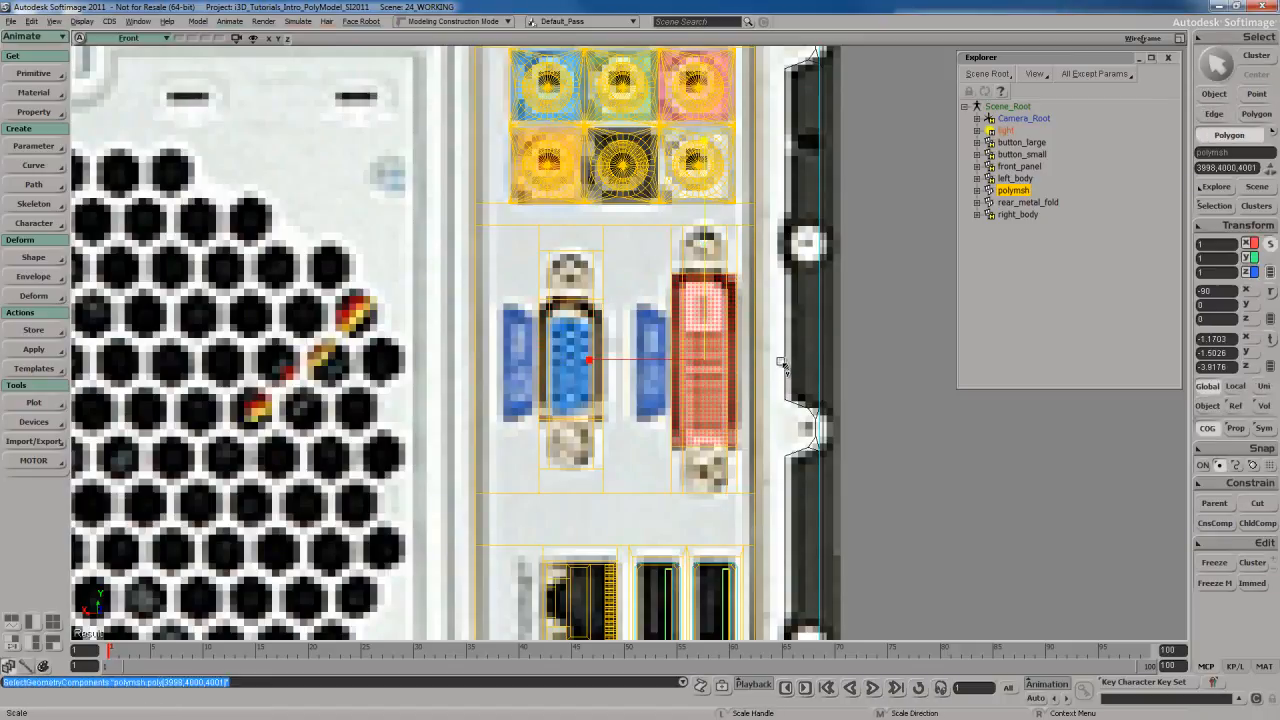
pyautogui.press('v')
pyautogui.press('s')
pyautogui.moveTo(634, 331)
pyautogui.mouseDown()
pyautogui.moveTo(675, 300)
pyautogui.moveTo(727, 300)
pyautogui.mouseUp()
pyautogui.press('space')
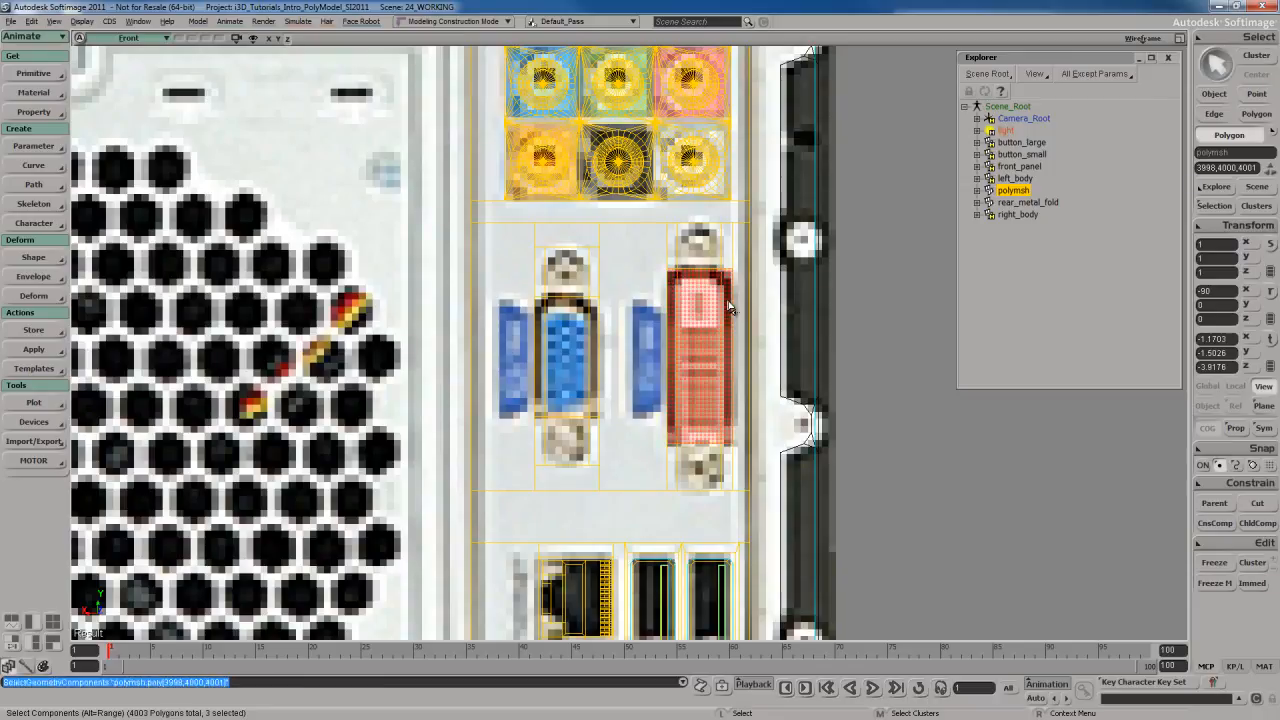
# Step: In the enlarged Camera view, select the connector body polygons of both ports plus the central screw polygons above and below them
pyautogui.click(597, 350)
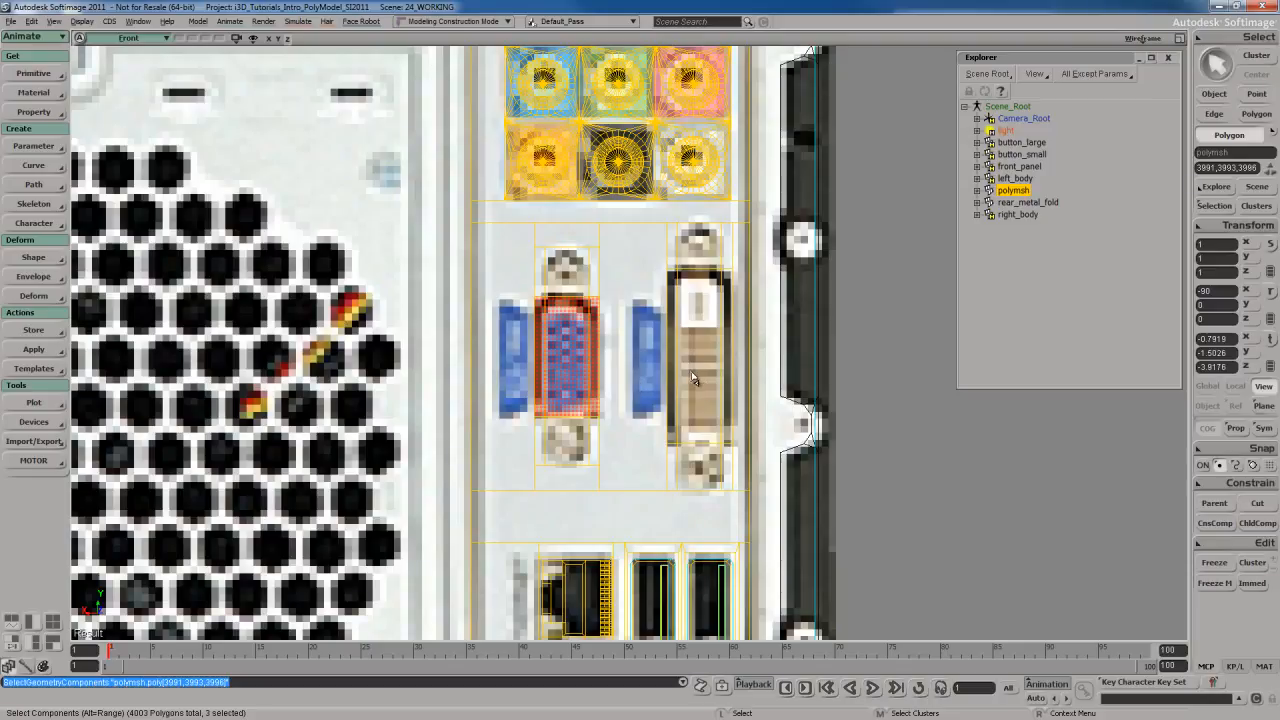
pyautogui.press('F12')
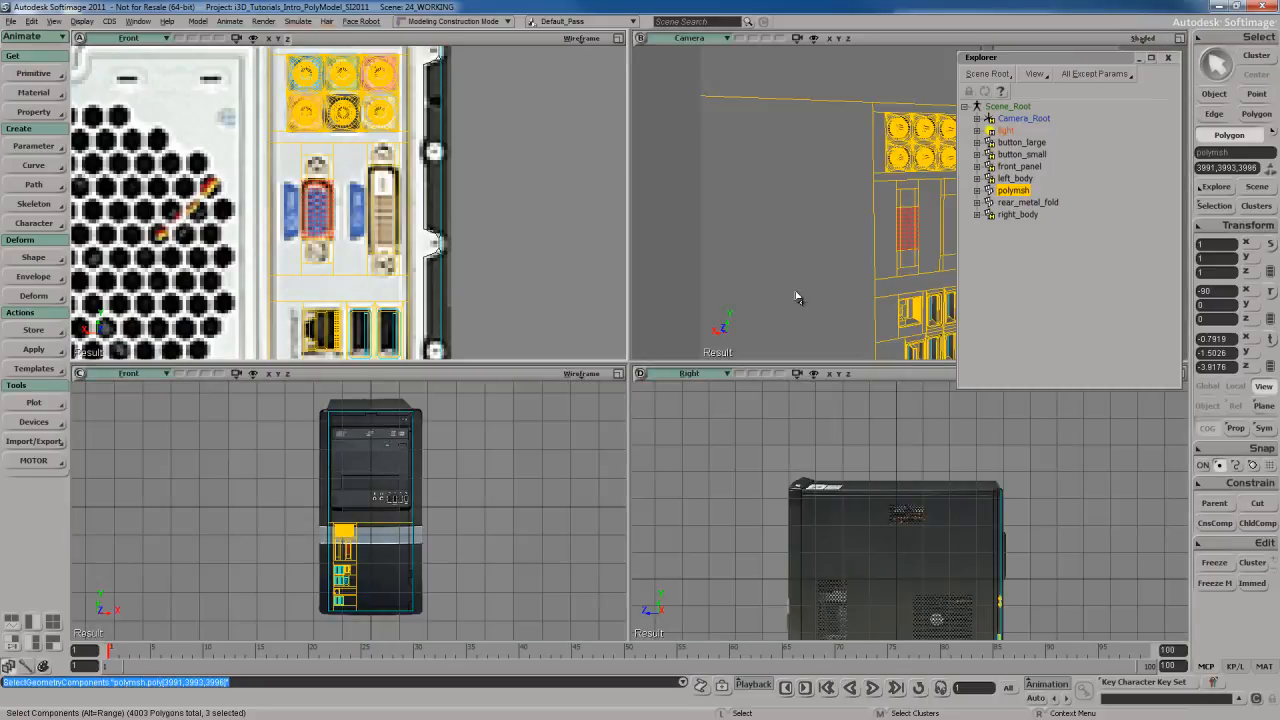
pyautogui.press('F12')
pyautogui.press('s')
pyautogui.moveTo(677, 384); pyautogui.dragTo(703, 414, button='right')
pyautogui.moveTo(703, 414); pyautogui.dragTo(694, 406, button='middle')
pyautogui.moveTo(694, 406); pyautogui.dragTo(695, 400, button='right')
pyautogui.moveTo(695, 400); pyautogui.dragTo(684, 408)
pyautogui.moveTo(684, 408); pyautogui.dragTo(681, 410, button='right')
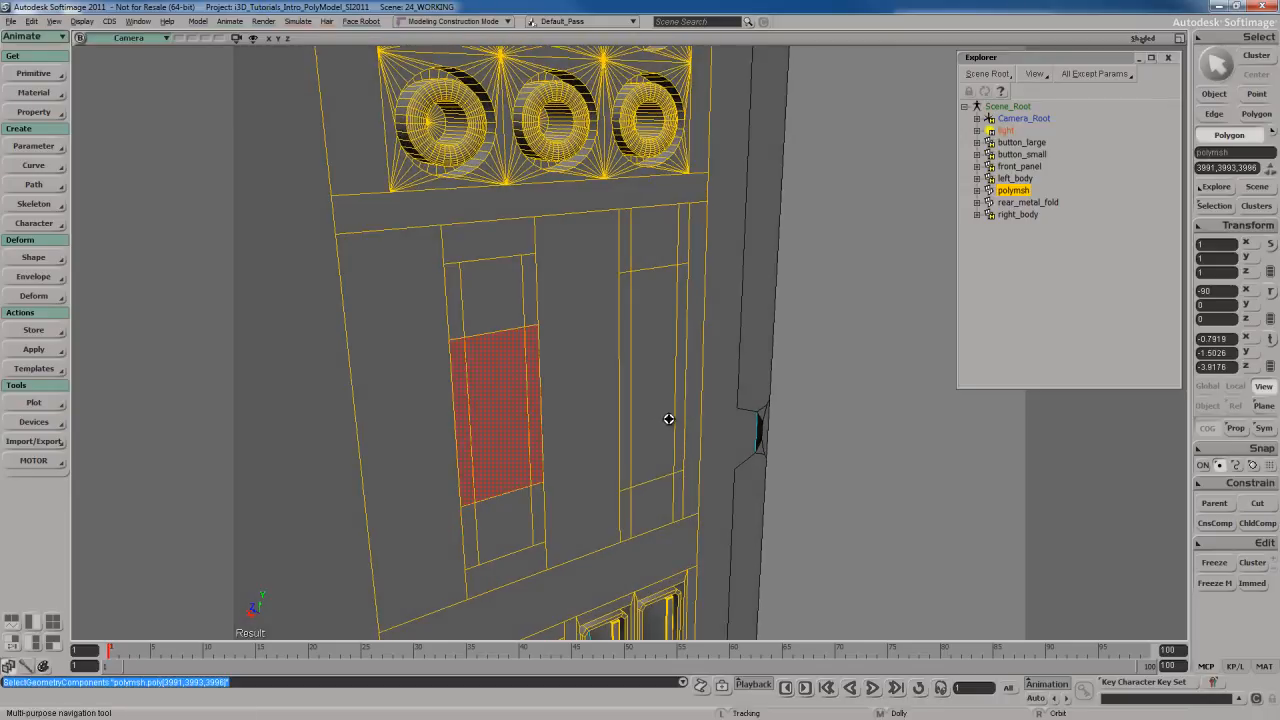
pyautogui.press('s')
pyautogui.moveTo(681, 410); pyautogui.dragTo(685, 395)
pyautogui.click(687, 344)
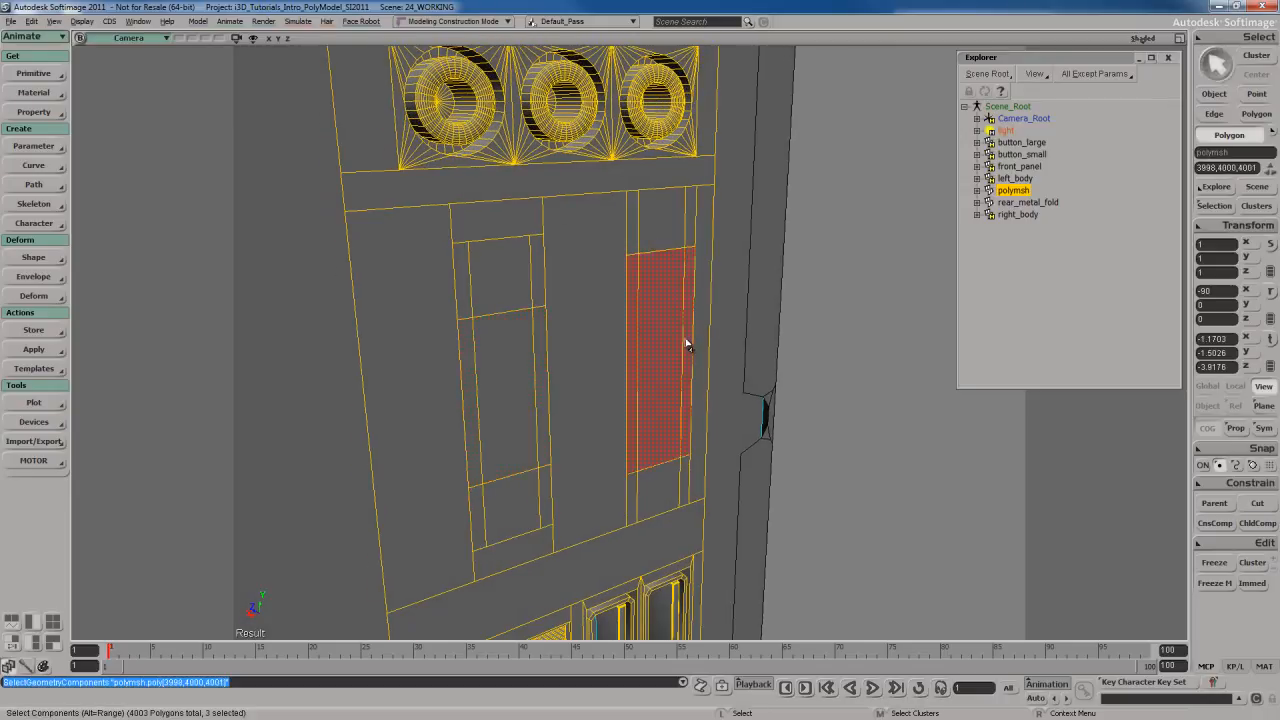
pyautogui.keyDown('shift'); pyautogui.click(662, 236); pyautogui.keyUp('shift')
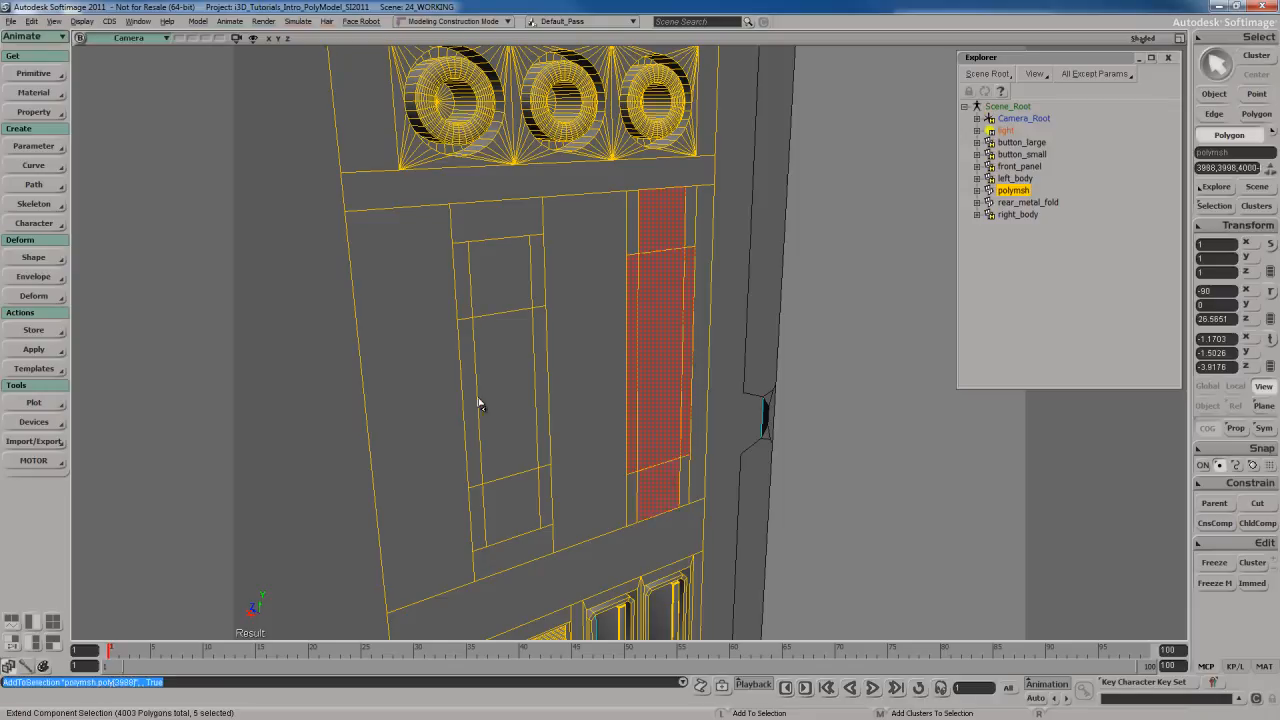
pyautogui.keyDown('shift'); pyautogui.click(541, 383); pyautogui.keyUp('shift')
pyautogui.keyDown('shift'); pyautogui.click(509, 279); pyautogui.keyUp('shift')
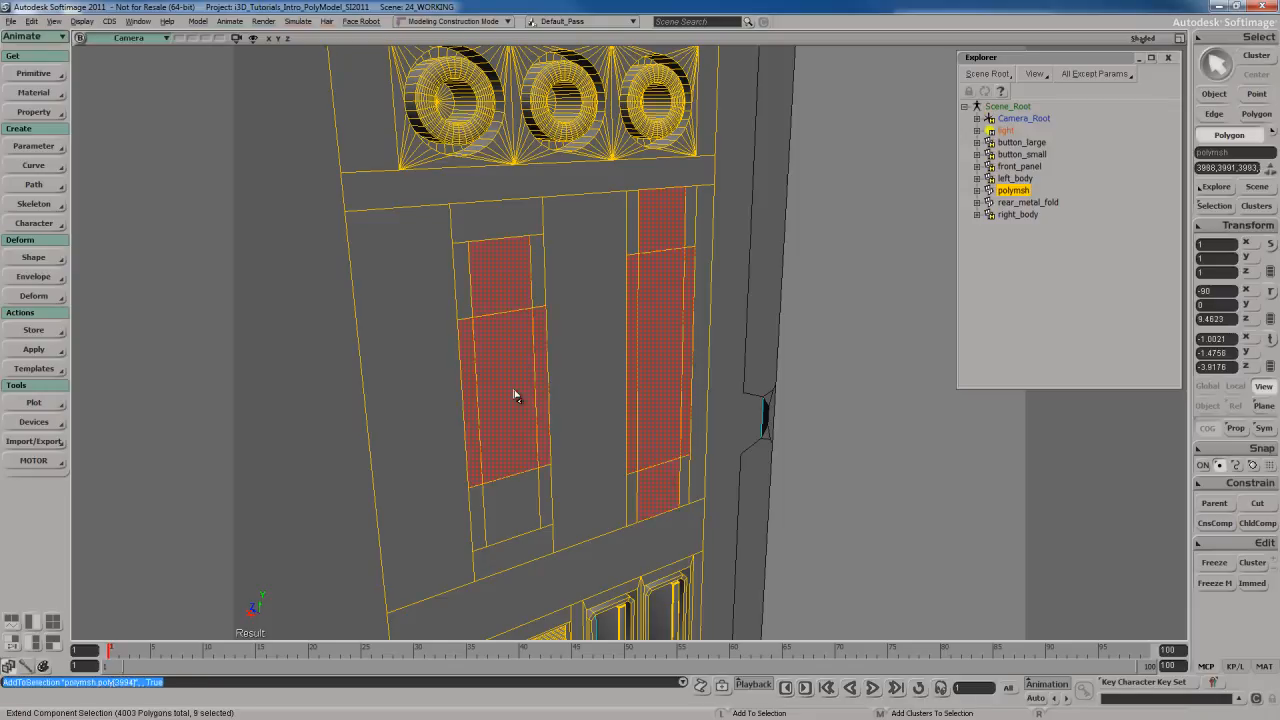
# Step: Extrude the selected VGA and DVI polygons and move them inward to form recesses in the rear panel
pyautogui.press('s')
pyautogui.moveTo(626, 483); pyautogui.dragTo(632, 404, button='right')
pyautogui.moveTo(632, 402); pyautogui.dragTo(650, 406)
pyautogui.moveTo(650, 406); pyautogui.dragTo(645, 422, button='right')
pyautogui.press('s')
pyautogui.press('s')
pyautogui.moveTo(653, 345); pyautogui.dragTo(643, 360, button='right')
pyautogui.moveTo(640, 375); pyautogui.dragTo(581, 357)
pyautogui.press('s')
pyautogui.hotkey('ctrl', 'd')
pyautogui.press('s')
pyautogui.moveTo(649, 349); pyautogui.dragTo(666, 420, button='right')
pyautogui.press('s')
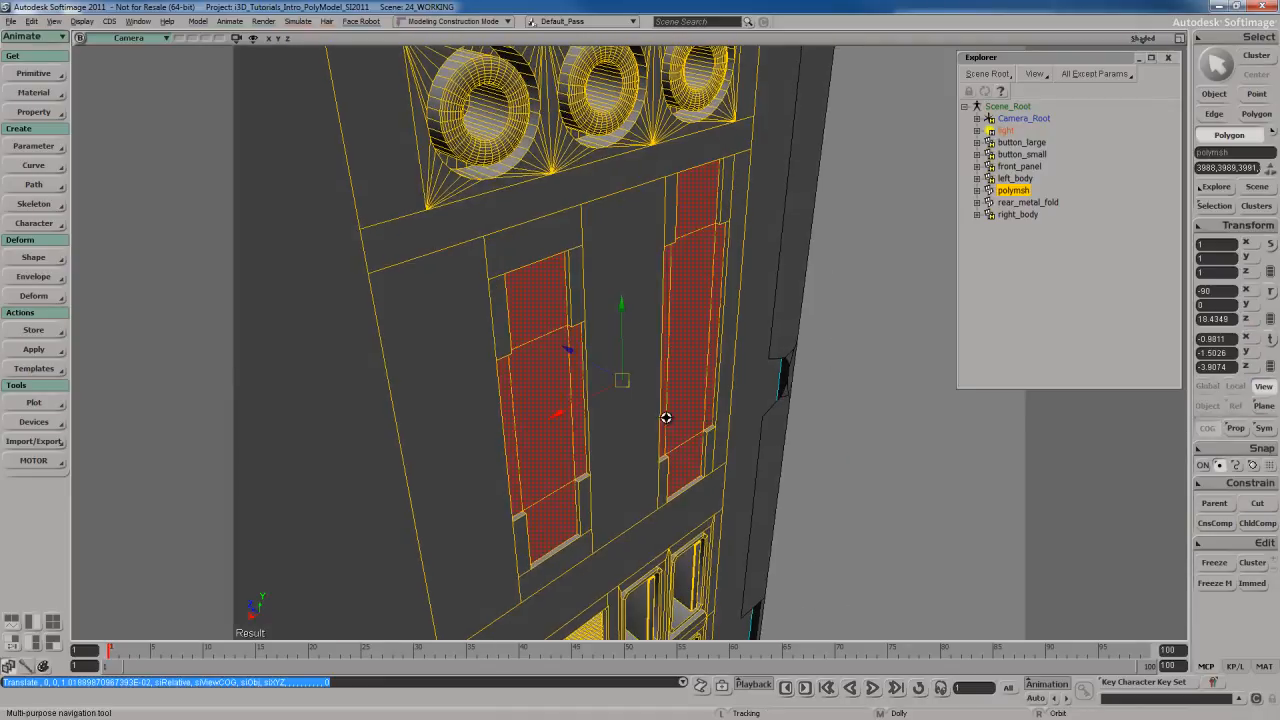
pyautogui.moveTo(573, 355); pyautogui.dragTo(574, 355)
pyautogui.press('s')
pyautogui.moveTo(575, 356); pyautogui.dragTo(620, 338, button='right')
pyautogui.press('space')
# Step: Select the outer corner edges along the recess depth at the upper ends of both the VGA and DVI ports
pyautogui.press('s')
pyautogui.press('e')
pyautogui.press('s')
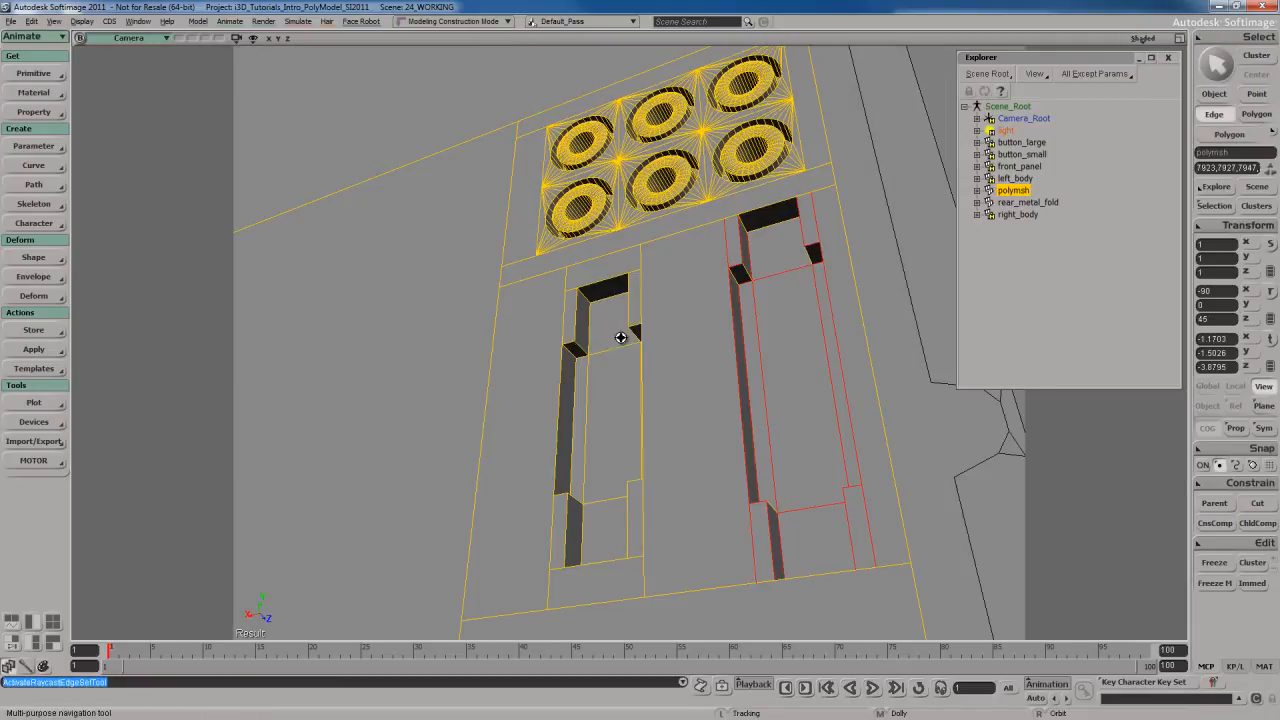
pyautogui.moveTo(621, 338); pyautogui.dragTo(597, 343, button='middle')
pyautogui.press('s')
pyautogui.moveTo(597, 343); pyautogui.dragTo(612, 328, button='right')
pyautogui.press('s')
pyautogui.moveTo(580, 254); pyautogui.dragTo(612, 295, button='right')
pyautogui.click(548, 281)
pyautogui.press('s')
pyautogui.keyDown('shift'); pyautogui.click(562, 228); pyautogui.keyUp('shift')
pyautogui.press('s')
pyautogui.moveTo(745, 276); pyautogui.dragTo(786, 306, button='right')
pyautogui.keyDown('shift'); pyautogui.click(720, 239); pyautogui.keyUp('shift')
pyautogui.press('s')
pyautogui.moveTo(720, 242); pyautogui.dragTo(778, 298, button='right')
pyautogui.keyDown('shift'); pyautogui.click(732, 322); pyautogui.keyUp('shift')
# Step: Add the outer corner edges at the lower ends of both port recesses to the edge selection
pyautogui.press('s')
pyautogui.moveTo(720, 357); pyautogui.dragTo(668, 397, button='right')
pyautogui.keyDown('shift'); pyautogui.click(704, 408); pyautogui.keyUp('shift')
pyautogui.press('s')
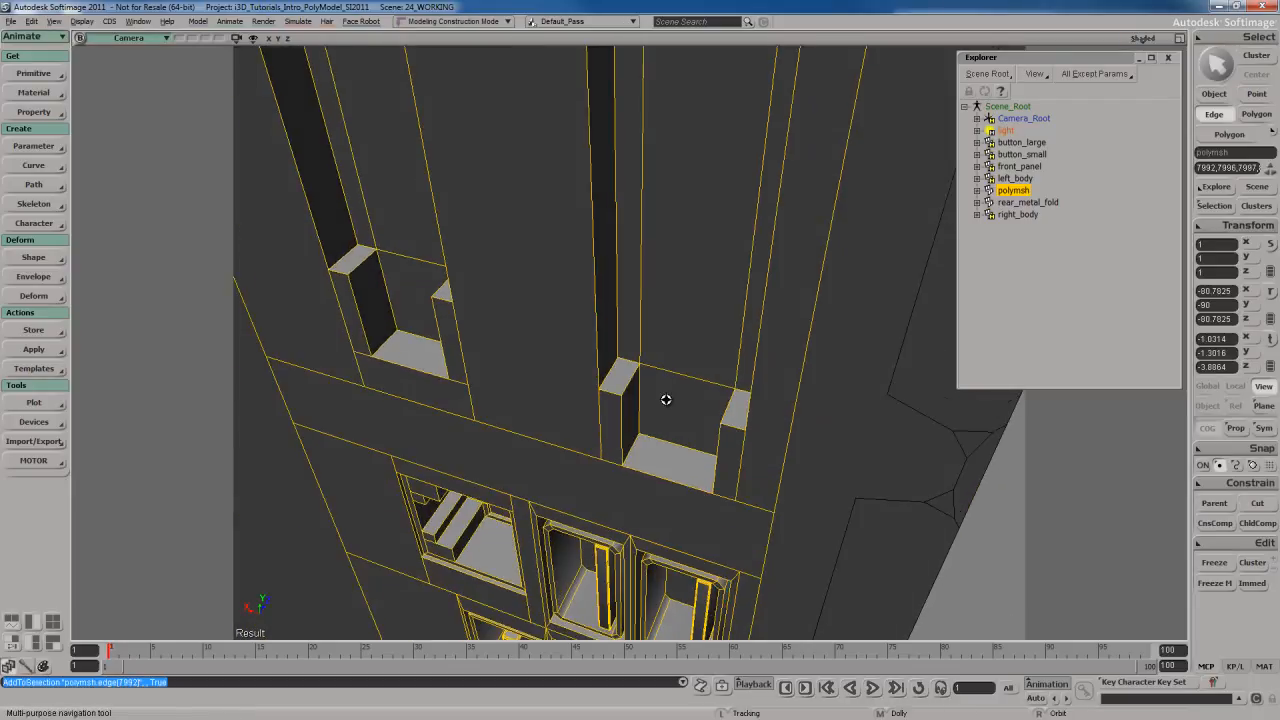
pyautogui.keyDown('shift'); pyautogui.click(639, 451); pyautogui.keyUp('shift')
pyautogui.press('s')
pyautogui.moveTo(638, 449); pyautogui.dragTo(641, 266, button='right')
pyautogui.keyDown('shift'); pyautogui.click(541, 382); pyautogui.keyUp('shift')
pyautogui.keyDown('shift'); pyautogui.click(606, 410); pyautogui.keyUp('shift')
# Step: Bevel the selected corner edges with a distance of 4 and 7 rounding subdivisions to form rounded recess ends
pyautogui.press('s')
pyautogui.rightClick(642, 264)
pyautogui.click(690, 434)
pyautogui.moveTo(690, 434); pyautogui.dragTo(663, 354, button='right')
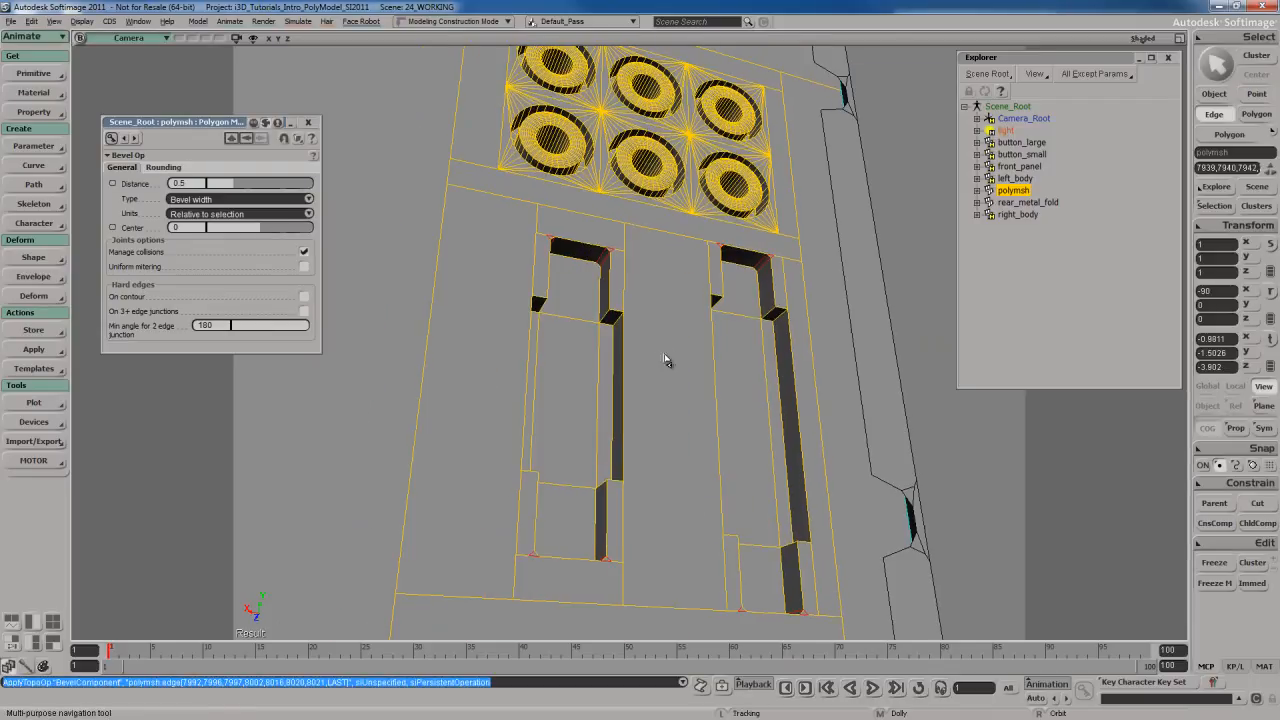
pyautogui.moveTo(243, 189); pyautogui.dragTo(256, 183)
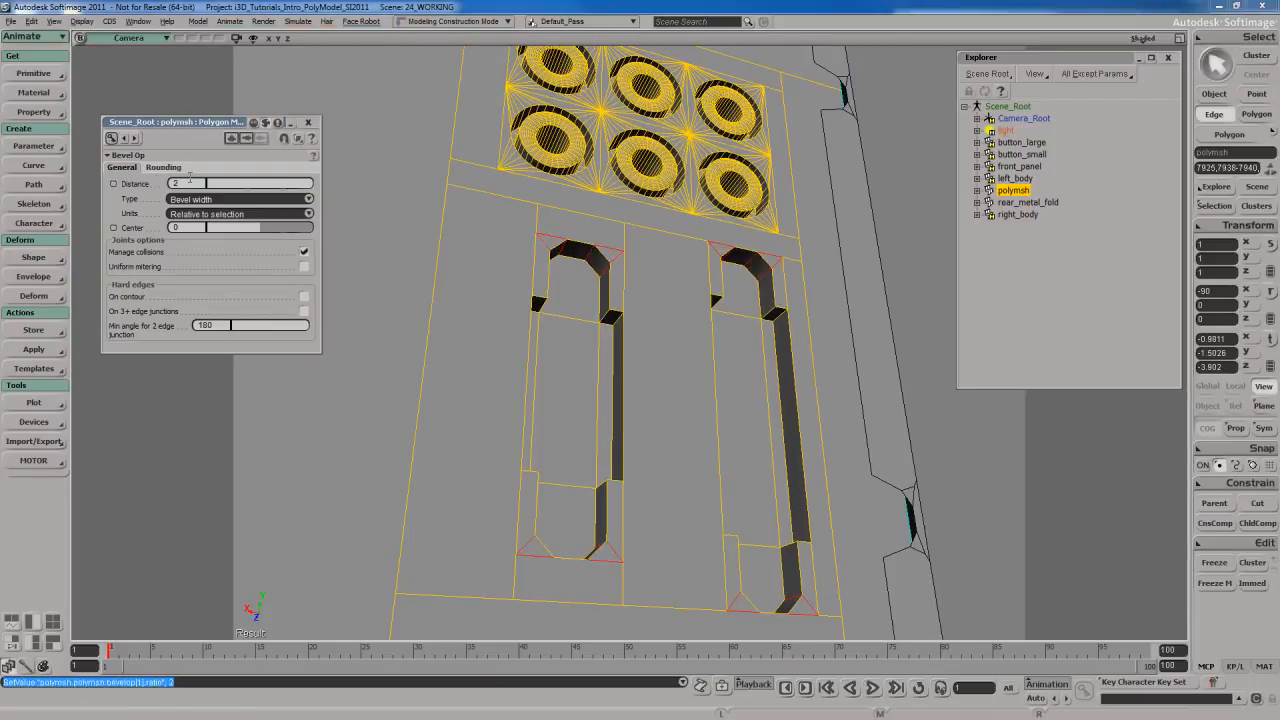
pyautogui.write('4')
pyautogui.press('Return')
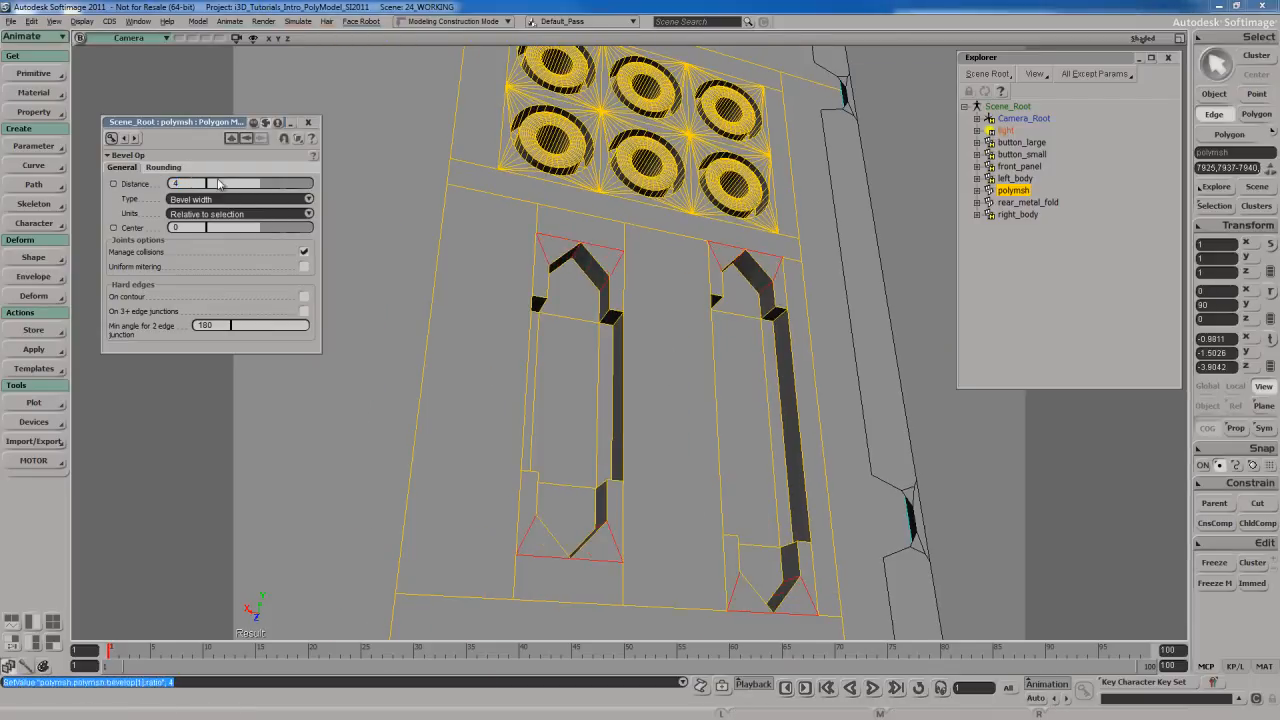
pyautogui.click(164, 167)
pyautogui.moveTo(228, 188); pyautogui.dragTo(288, 188)
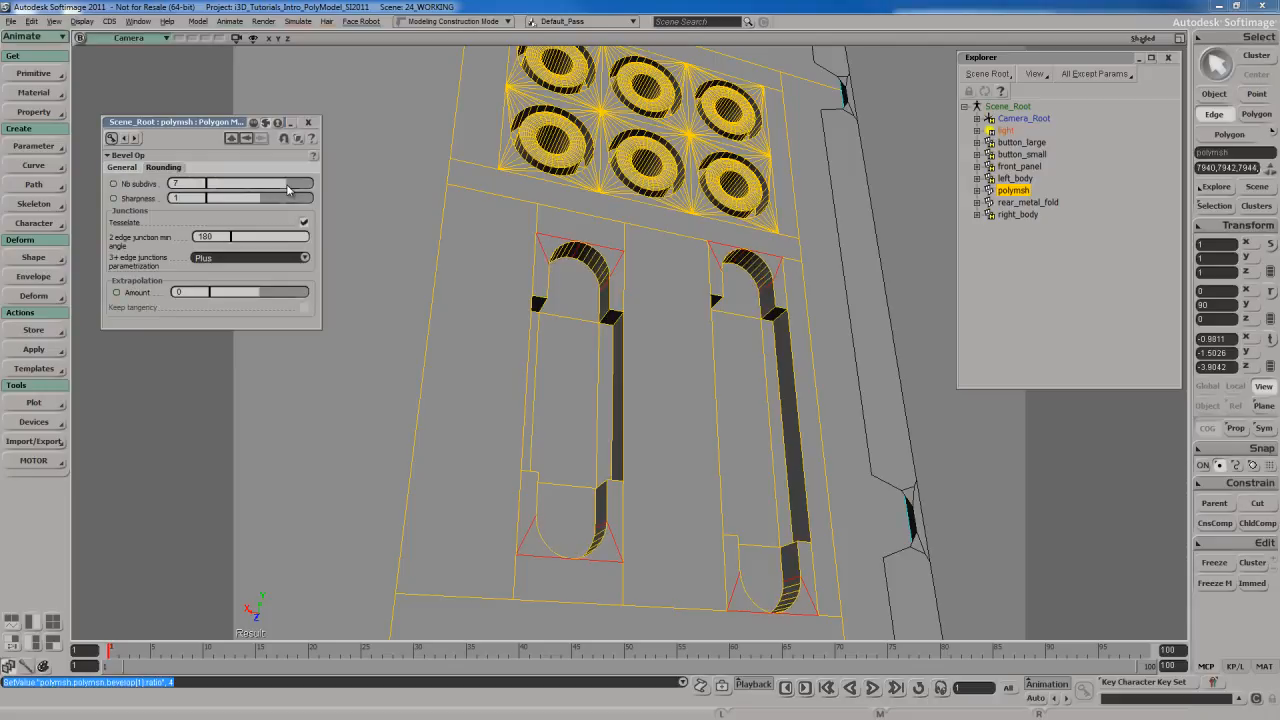
# Step: Move the recessed polygons of both ports slightly outward along the depth axis to make the recesses shallower
pyautogui.press('s')
pyautogui.moveTo(656, 318)
pyautogui.mouseDown(button='right')
pyautogui.moveTo(694, 334)
pyautogui.moveTo(678, 354)
pyautogui.moveTo(669, 331)
pyautogui.moveTo(680, 339)
pyautogui.moveTo(637, 306)
pyautogui.moveTo(642, 269)
pyautogui.moveTo(661, 331)
pyautogui.mouseUp(button='right')
pyautogui.press('u')
pyautogui.press('v')
pyautogui.moveTo(592, 361); pyautogui.dragTo(606, 373)
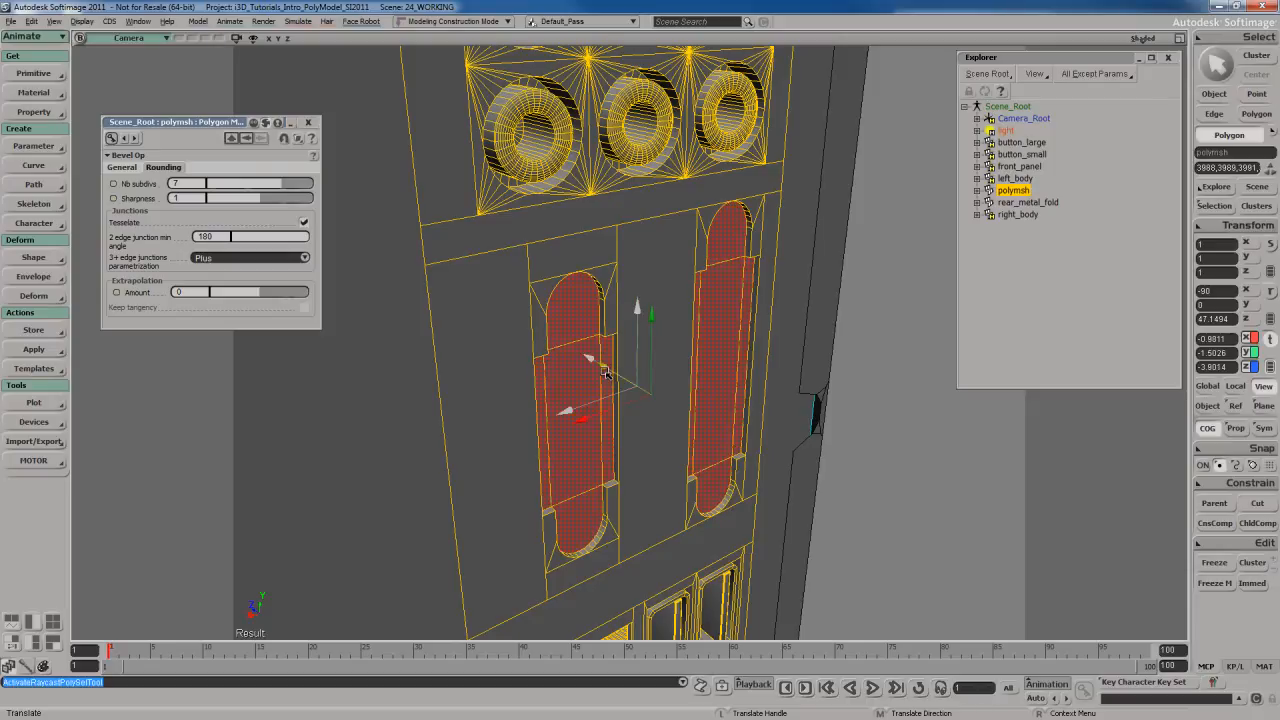
pyautogui.click(309, 123)
# Step: Return to object selection and inspect the rounded recesses of both ports
pyautogui.moveTo(688, 388); pyautogui.dragTo(621, 334, button='right')
pyautogui.scroll(-3, 622, 325)
pyautogui.press('space')
pyautogui.scroll(4, 620, 324)
pyautogui.press('s')
pyautogui.moveTo(621, 334); pyautogui.dragTo(637, 333)
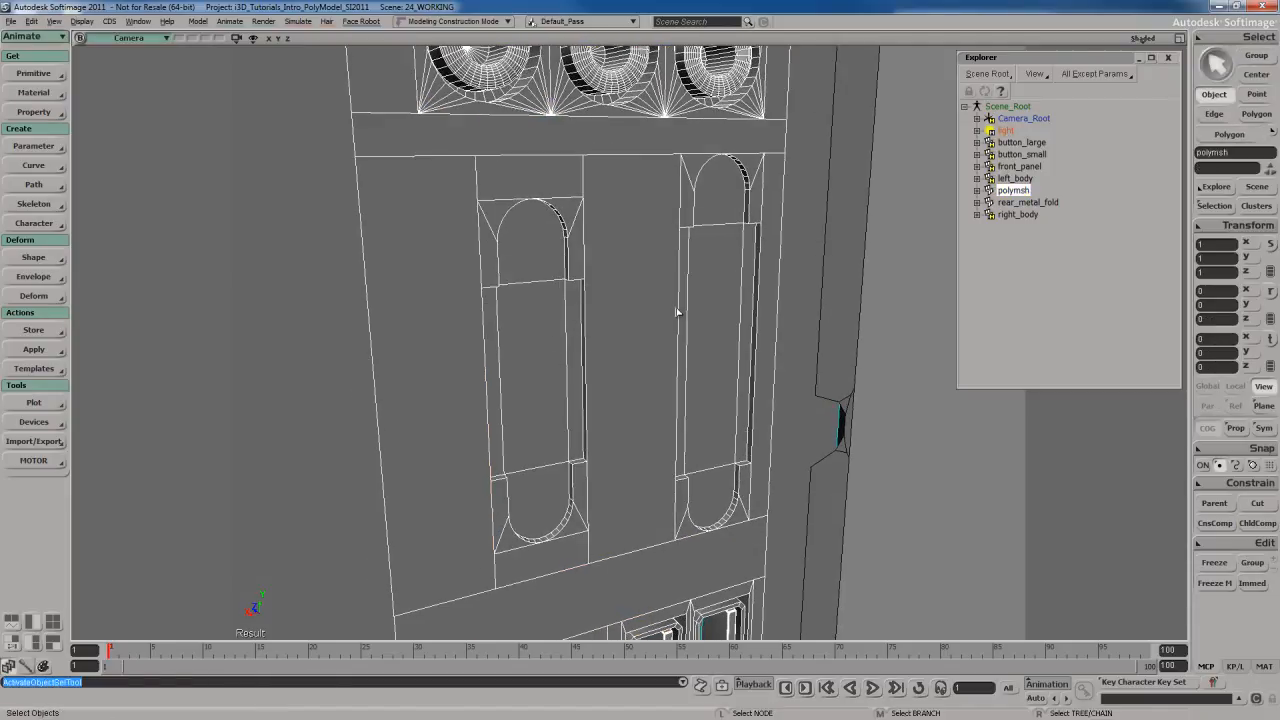